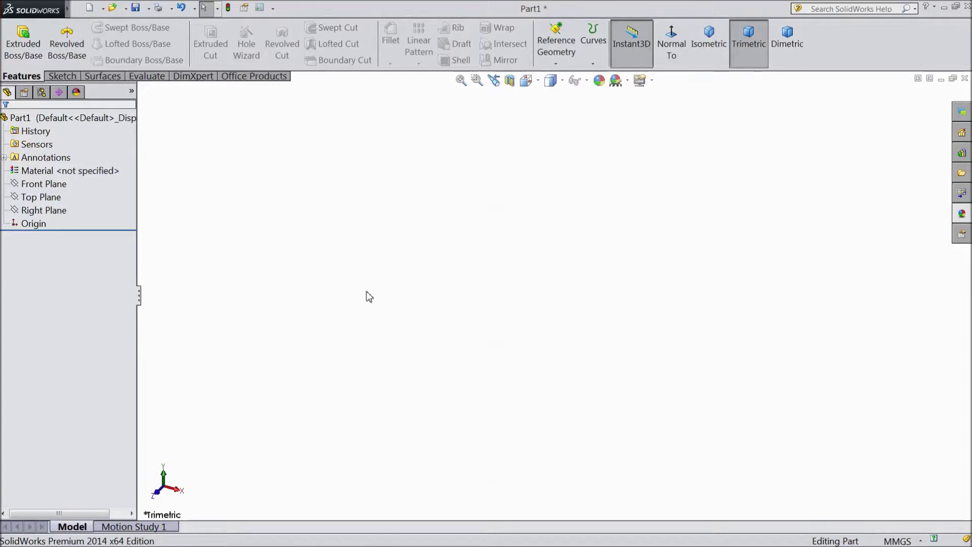
- Start a sketch on the Front Plane and draw a circle centred on the origin
left_click(44, 184)
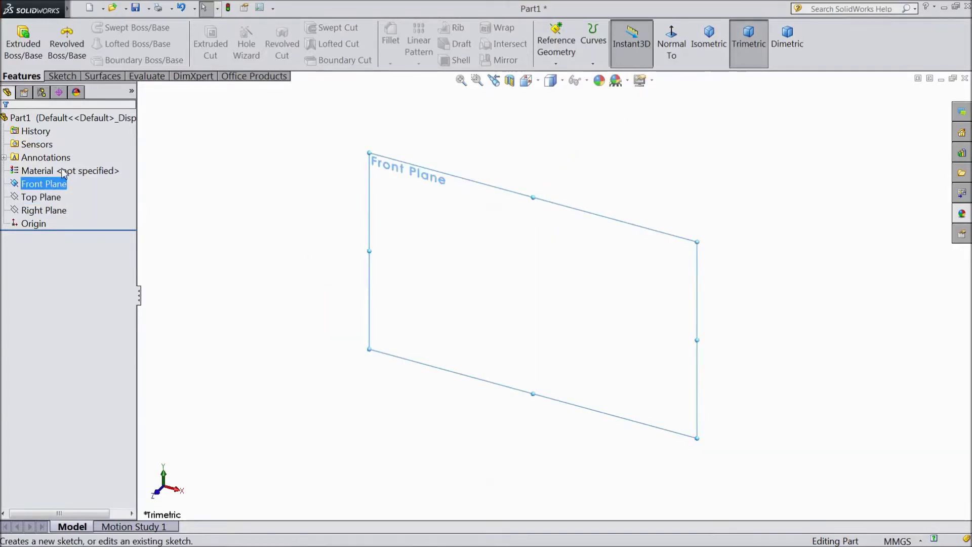
left_click(64, 171)
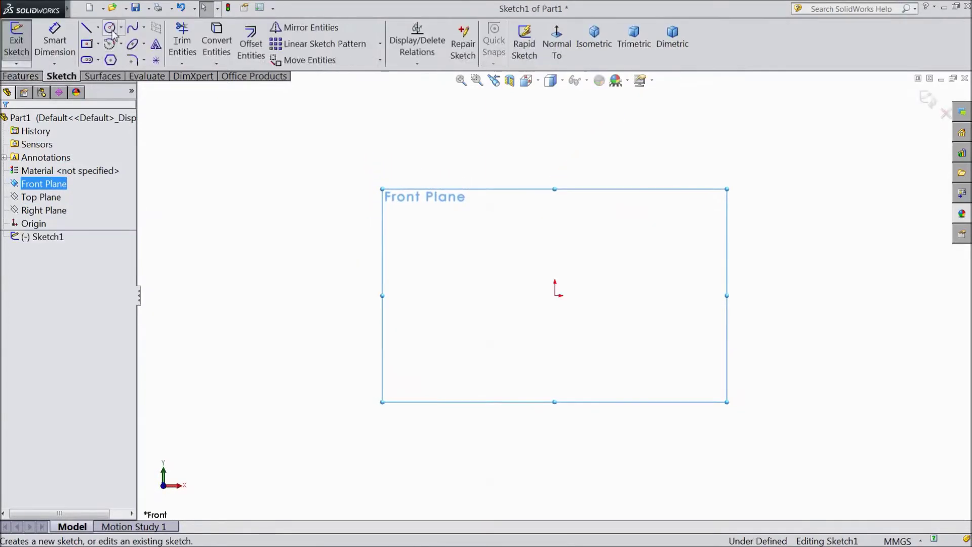
left_click(111, 28)
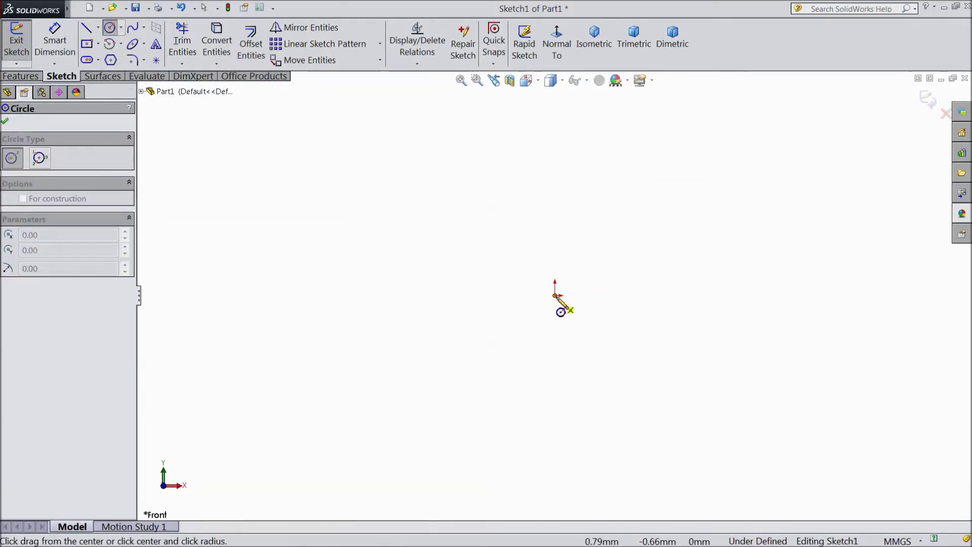
left_click(556, 295)
left_click(421, 254)
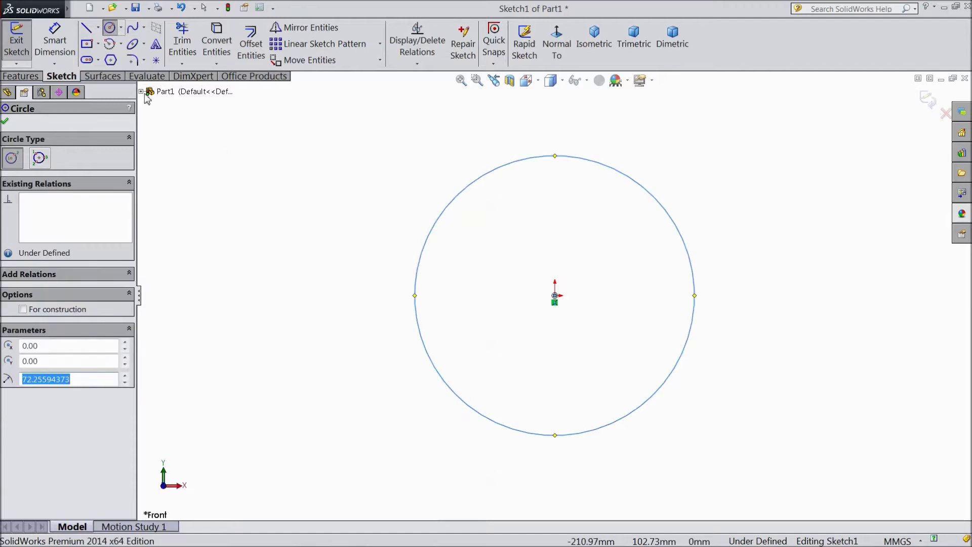
- Dimension the circle to 50 mm diameter
left_click(54, 42)
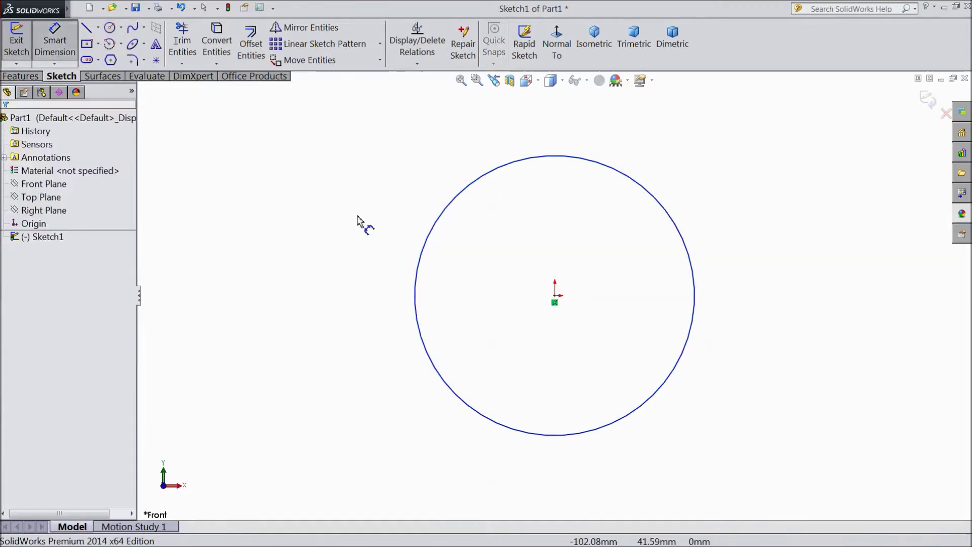
left_click(425, 243)
left_click(334, 306)
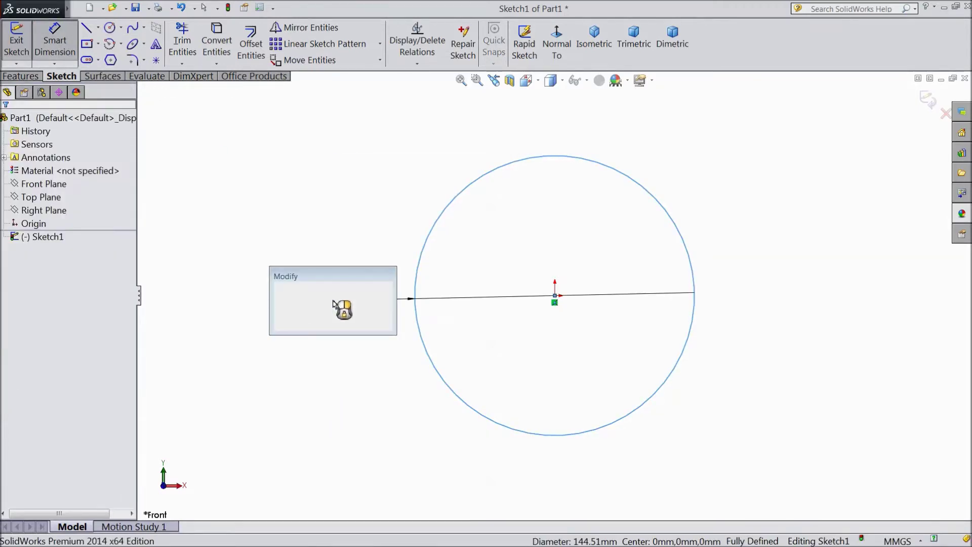
type("50")
left_click(278, 287)
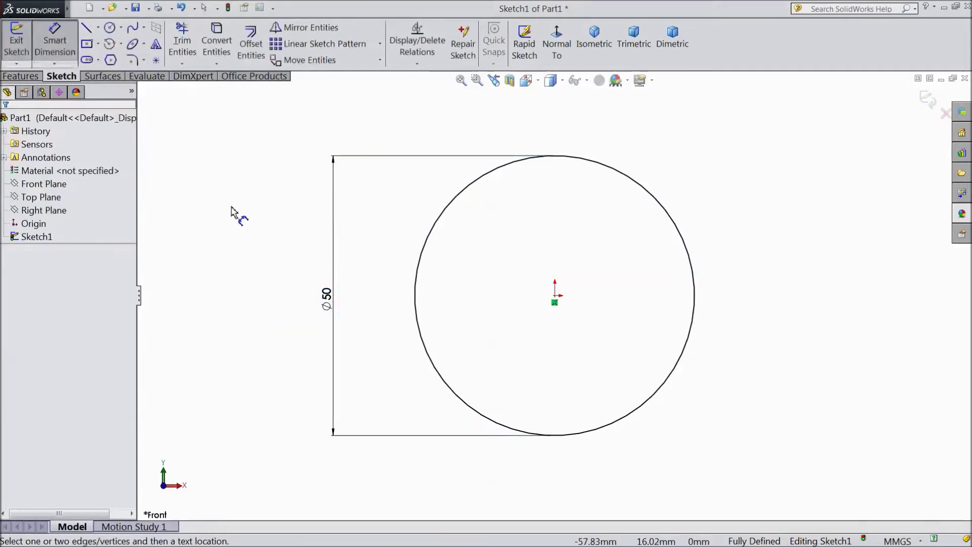
- Draw a small circle above the origin and dimension it to 12 mm diameter
left_click(111, 29)
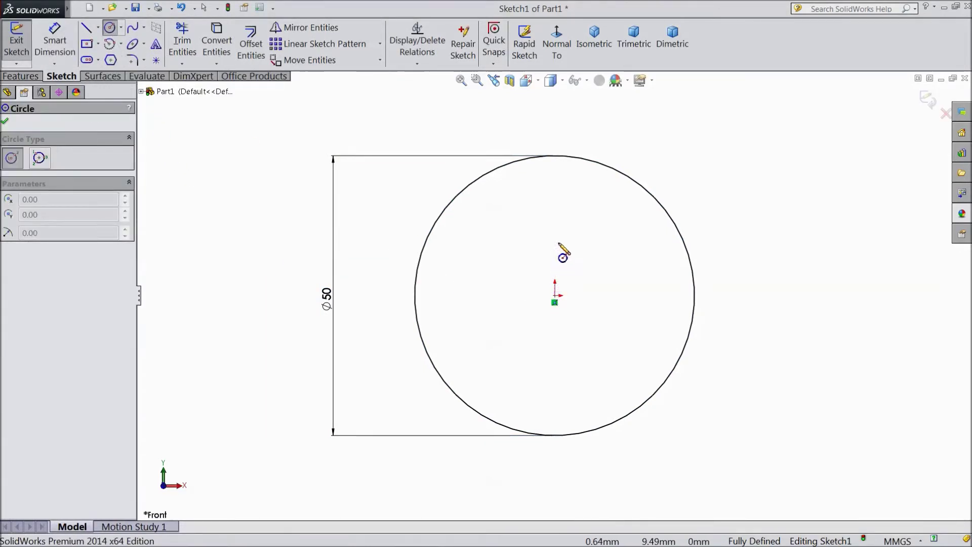
left_click(555, 234)
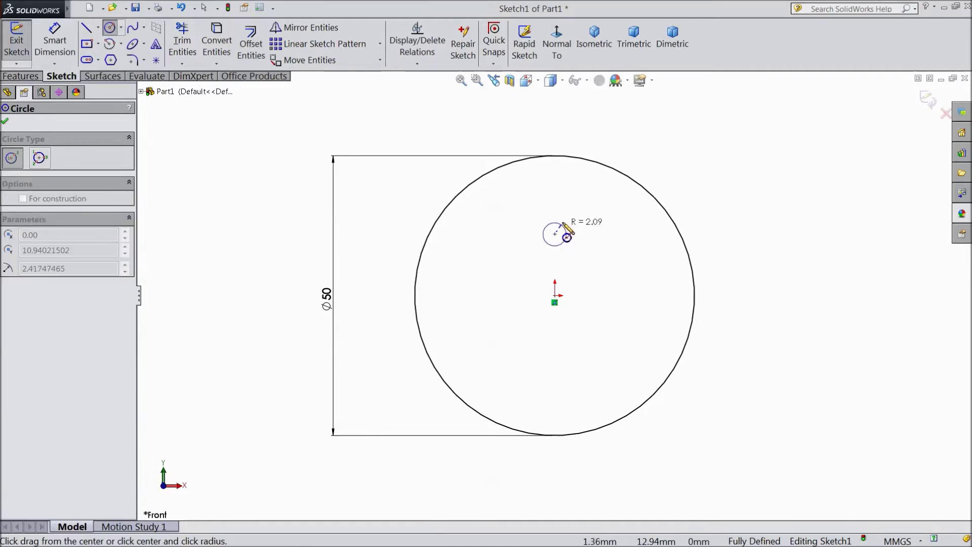
left_click(574, 216)
left_click(55, 42)
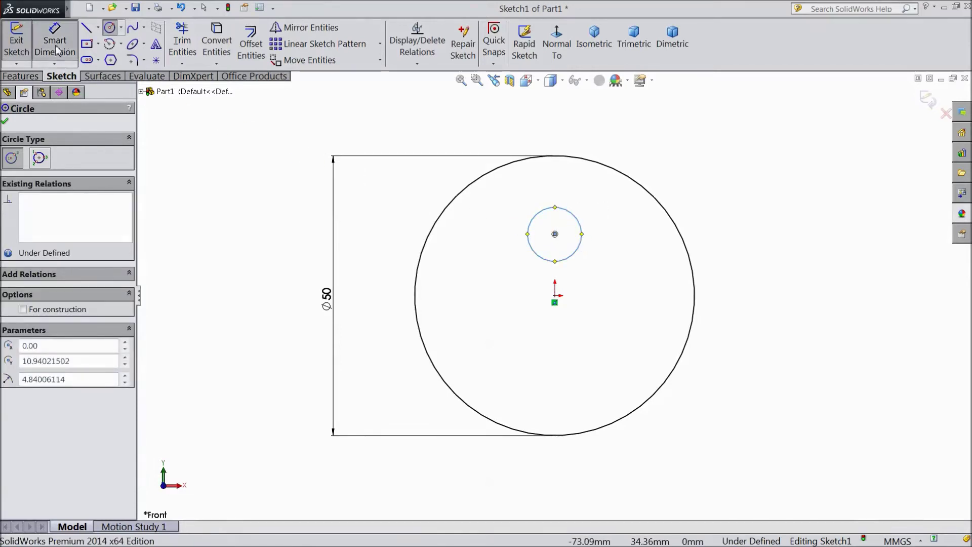
left_click(532, 238)
left_click(421, 201)
type("12")
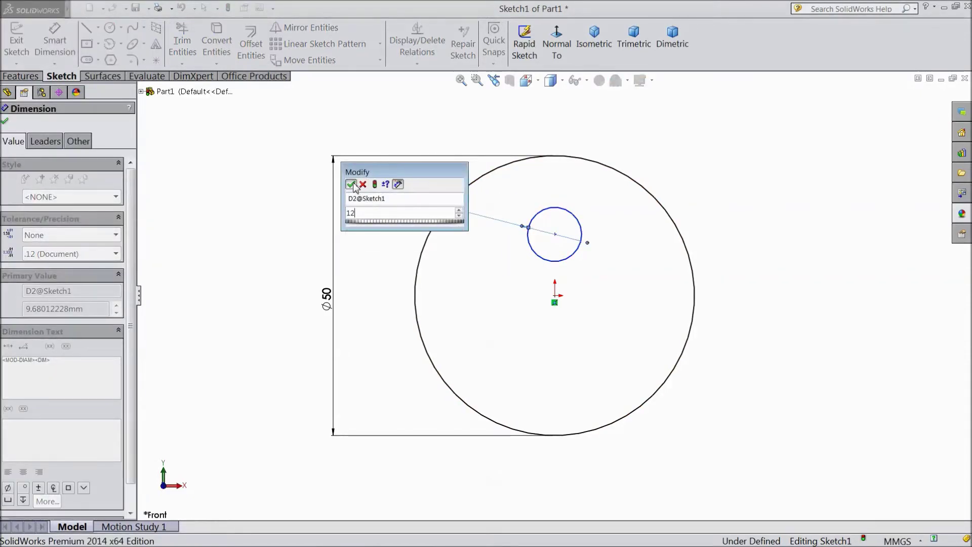
left_click(352, 186)
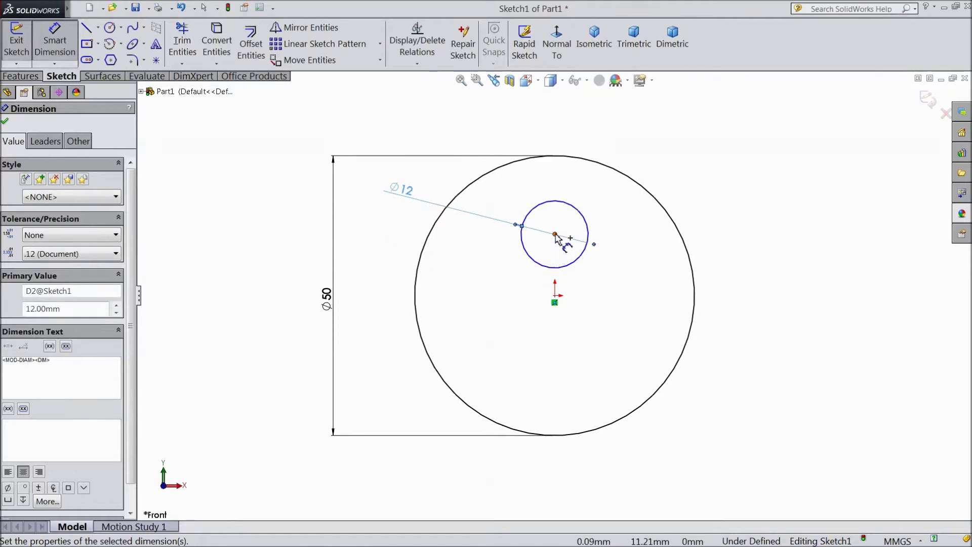
- Dimension the small circle's centre 15 mm vertically above the origin
left_click(556, 236)
left_click(556, 298)
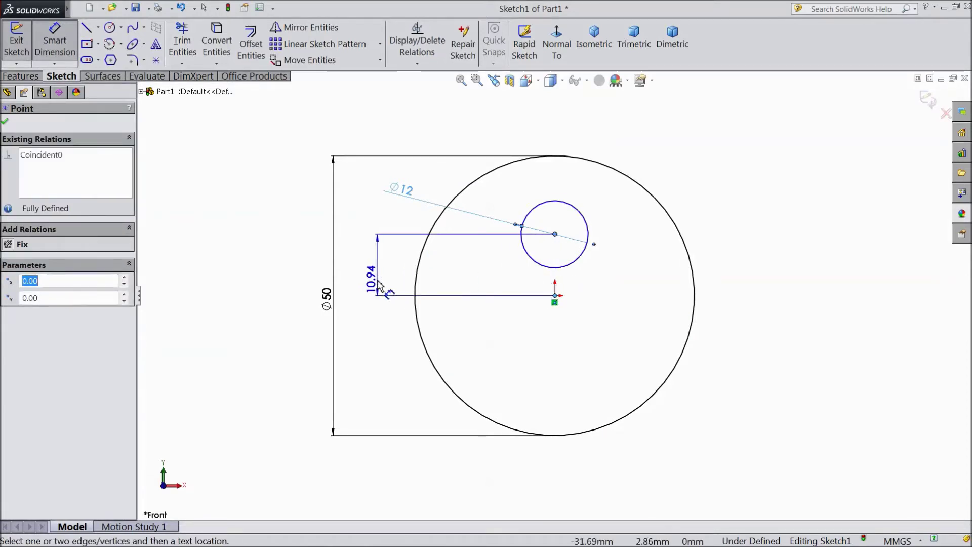
left_click(382, 272)
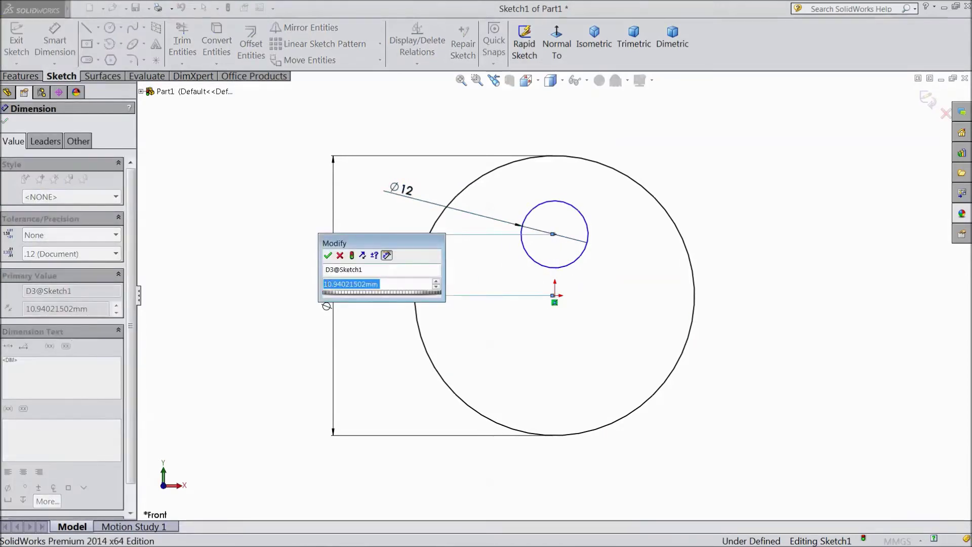
type("15")
left_click(329, 256)
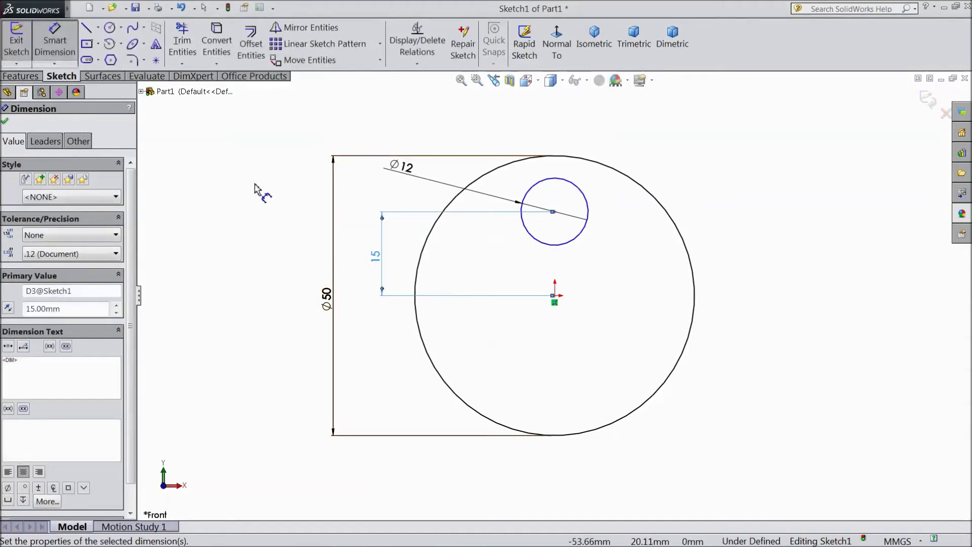
- Draw the lug's left side: vertical line from the small circle down, then horizontal to the big circle
left_click(87, 28)
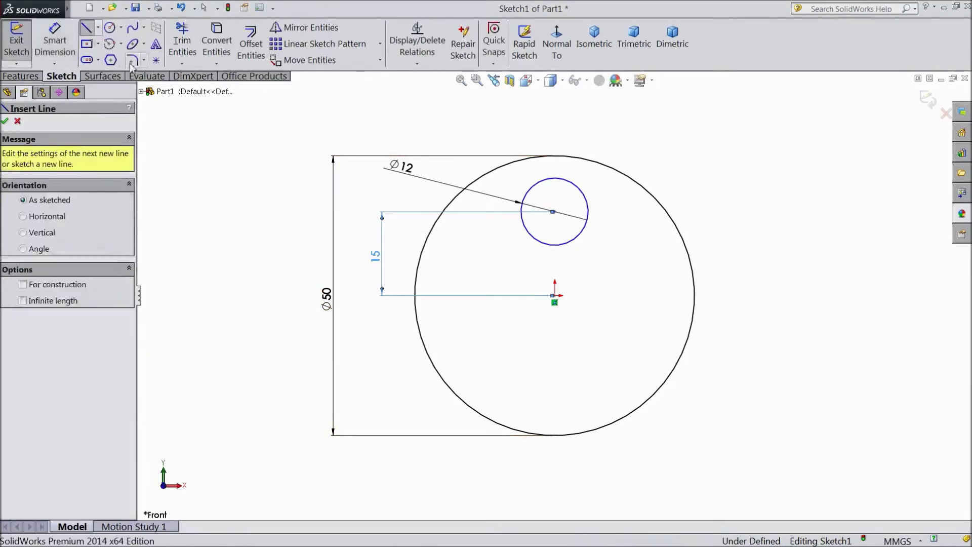
left_click(521, 213)
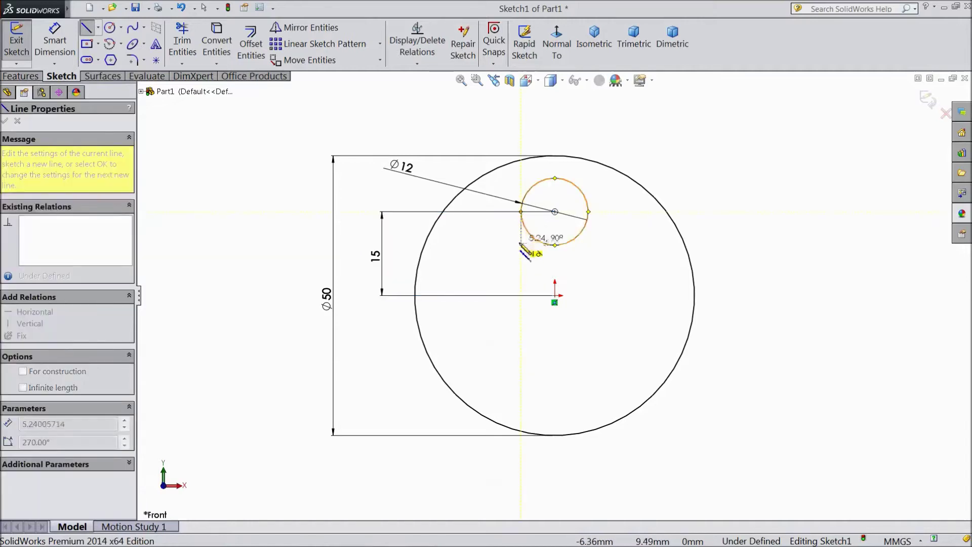
left_click(521, 295)
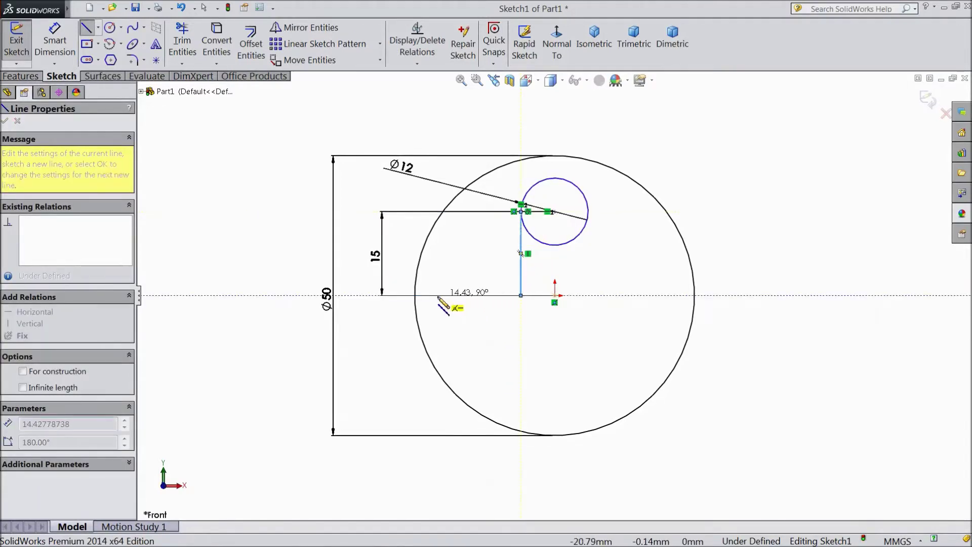
key("Escape")
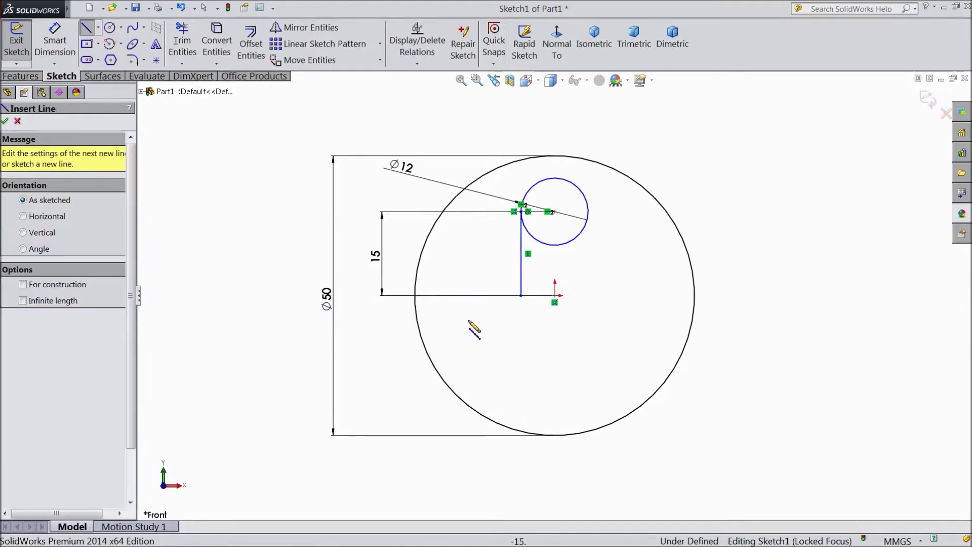
left_click(521, 295)
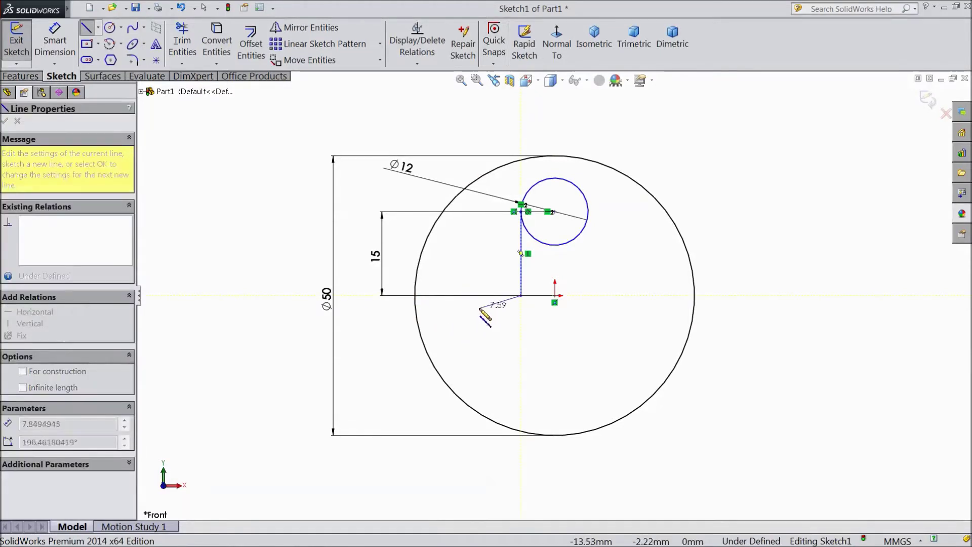
left_click(416, 295)
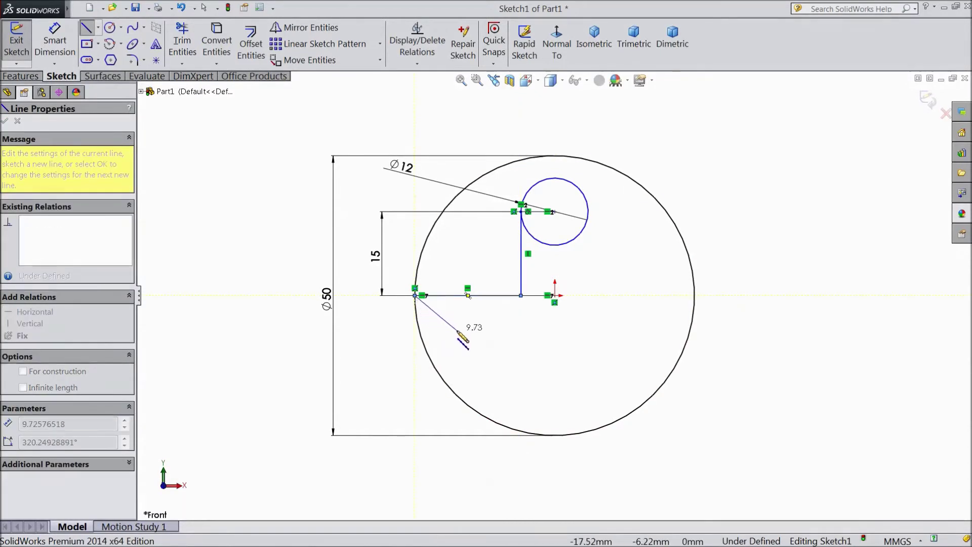
key("Escape")
key("Escape")
- Draw the lug's right side: vertical line down from the small circle, then horizontal to the big circle
left_click(86, 27)
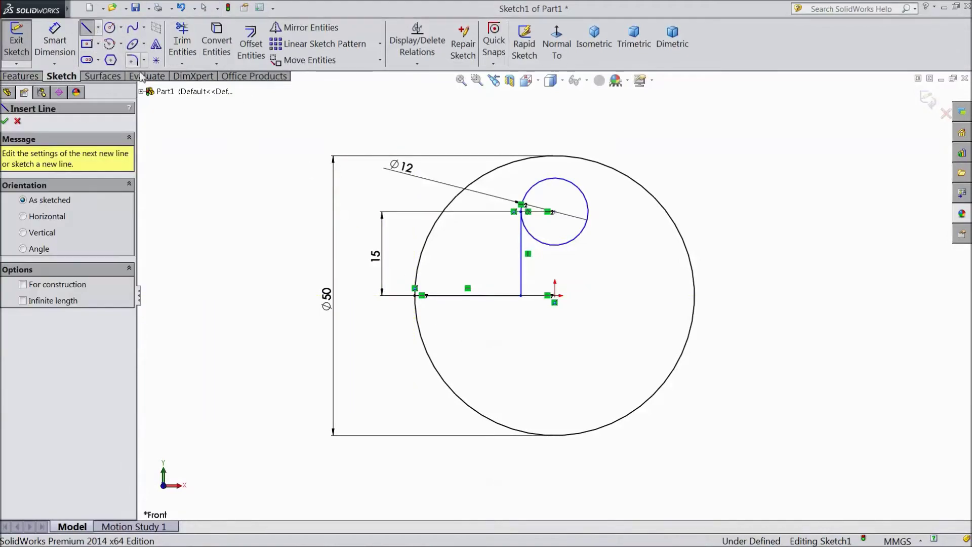
left_click(588, 212)
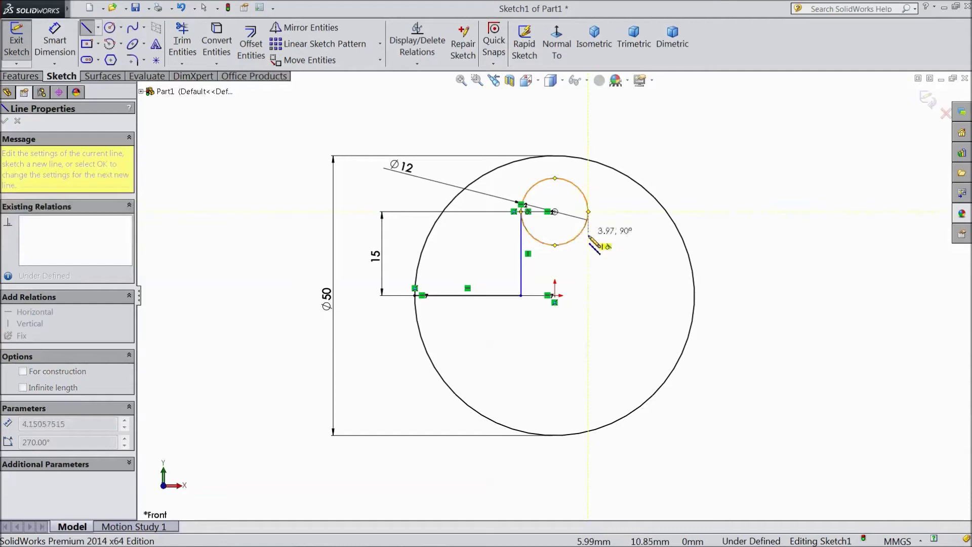
left_click(588, 295)
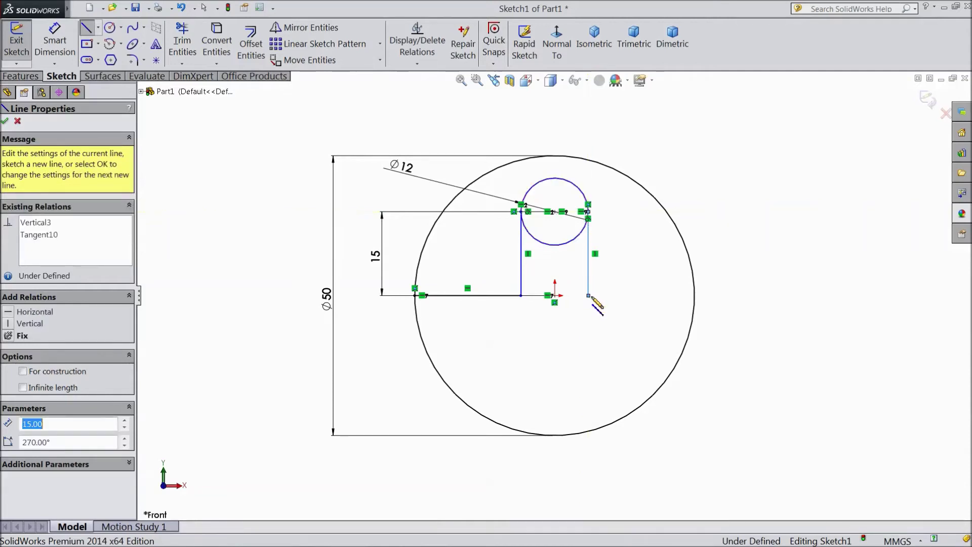
left_click(694, 296)
key("Escape")
key("Escape")
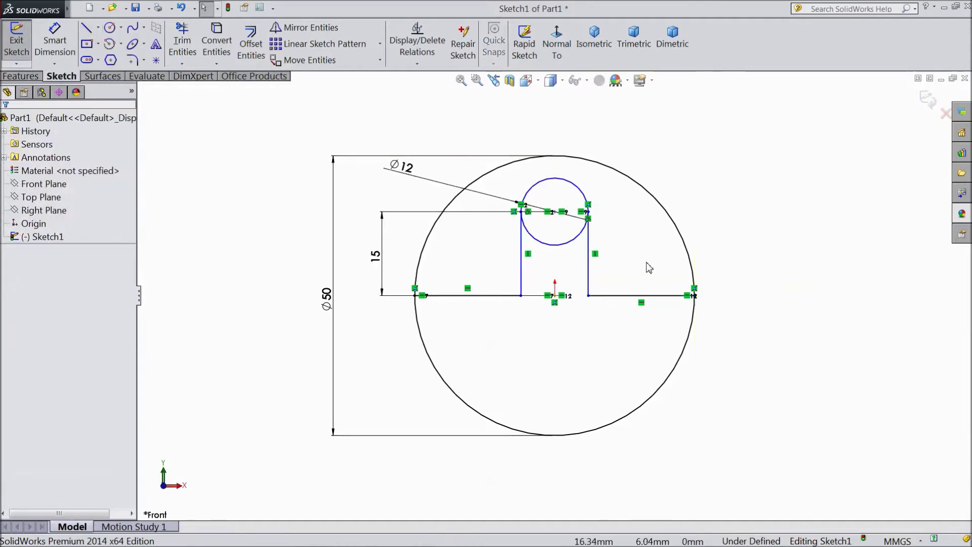
- Draw a hole circle inside the lug circle and another centred on the origin
left_click(110, 28)
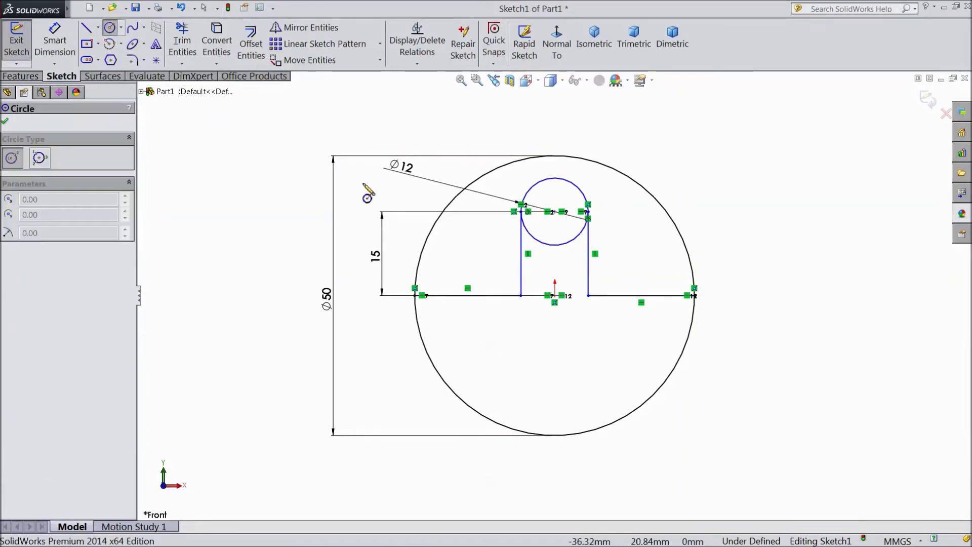
left_click(555, 211)
left_click(569, 211)
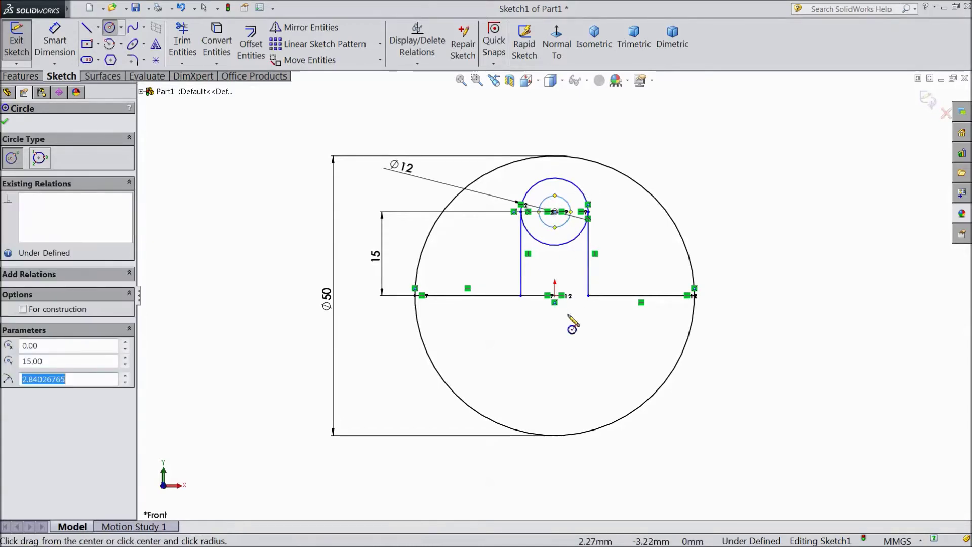
left_click(555, 296)
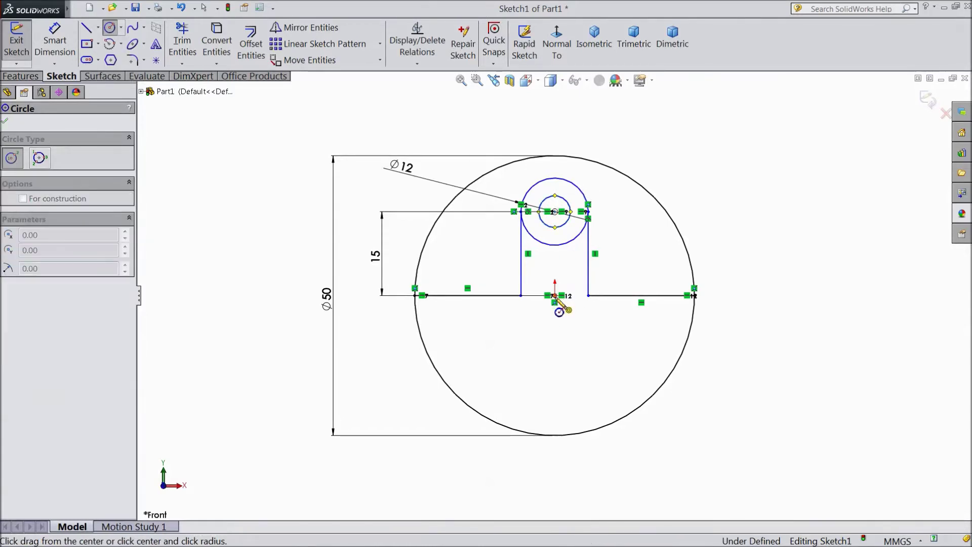
left_click(555, 275)
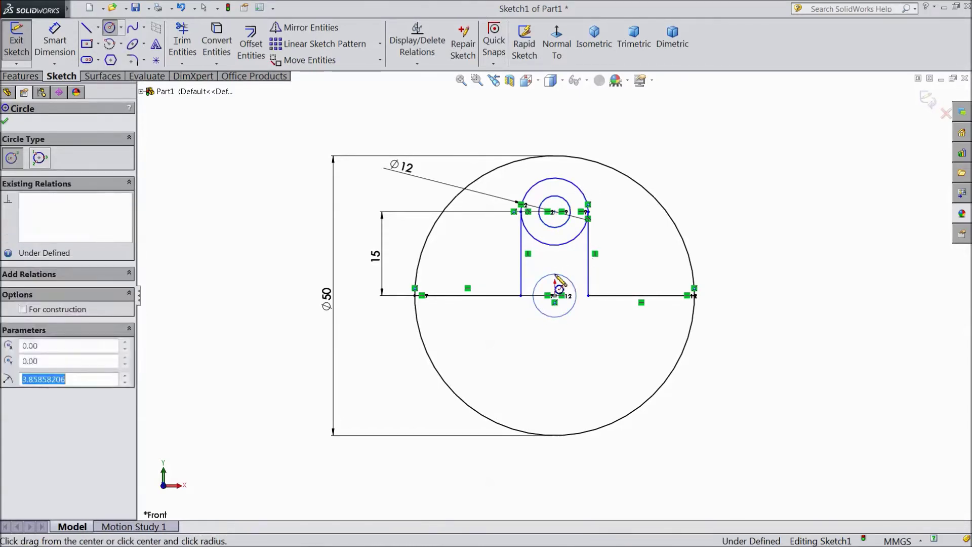
left_click(6, 121)
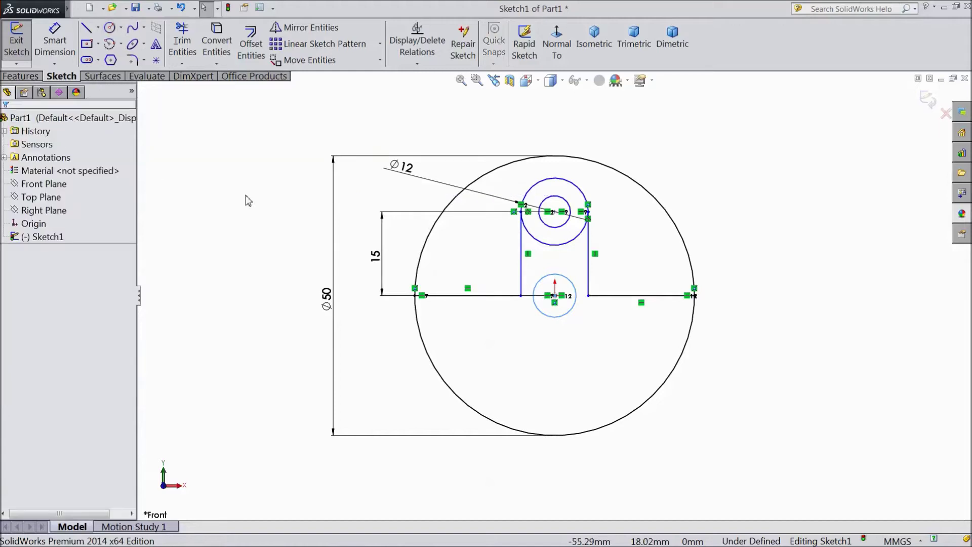
- Make the two hole circles equal in size with an Equal relation
left_click(559, 229)
left_click(575, 310, "ctrl")
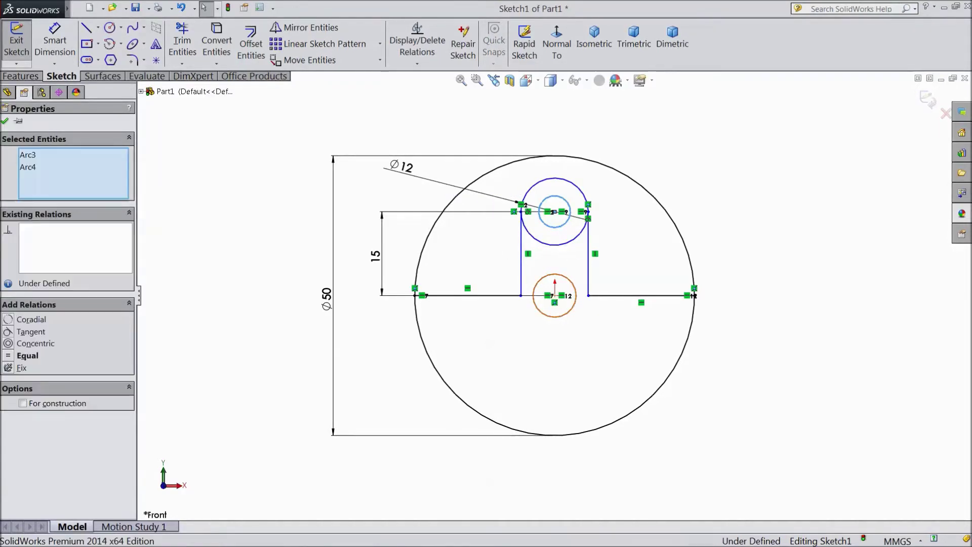
left_click(634, 281)
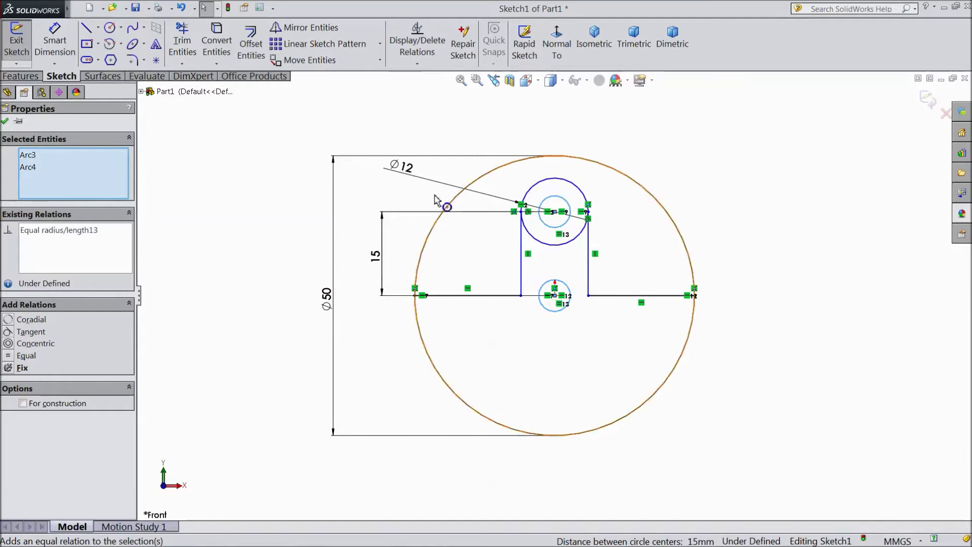
- Dimension the lug's hole circle to 5 mm diameter, sizing both holes
left_click(65, 47)
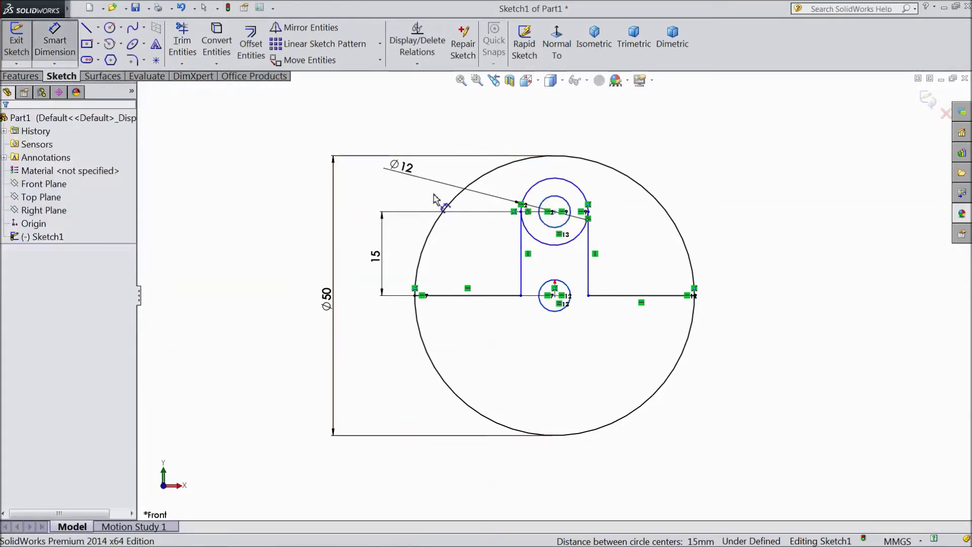
left_click(566, 201)
left_click(637, 152)
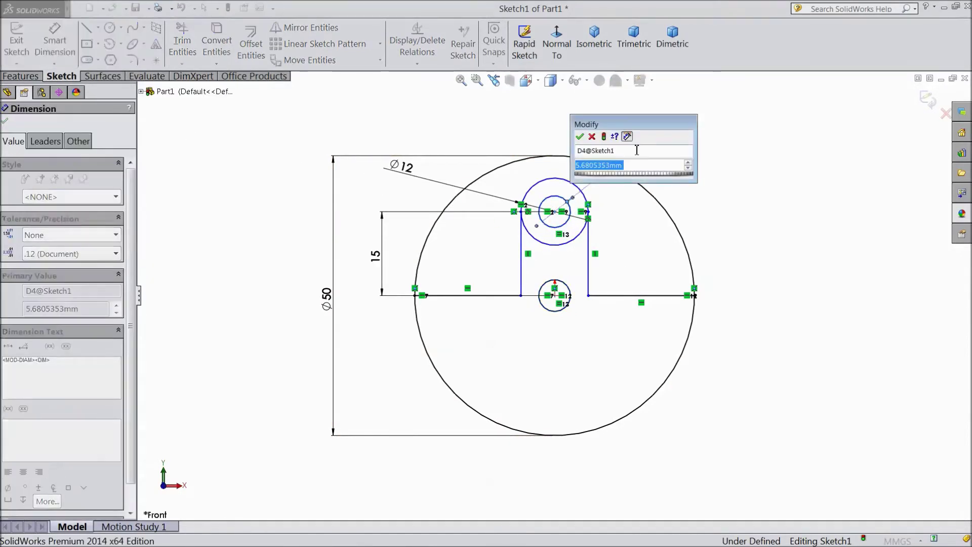
type("5")
left_click(580, 136)
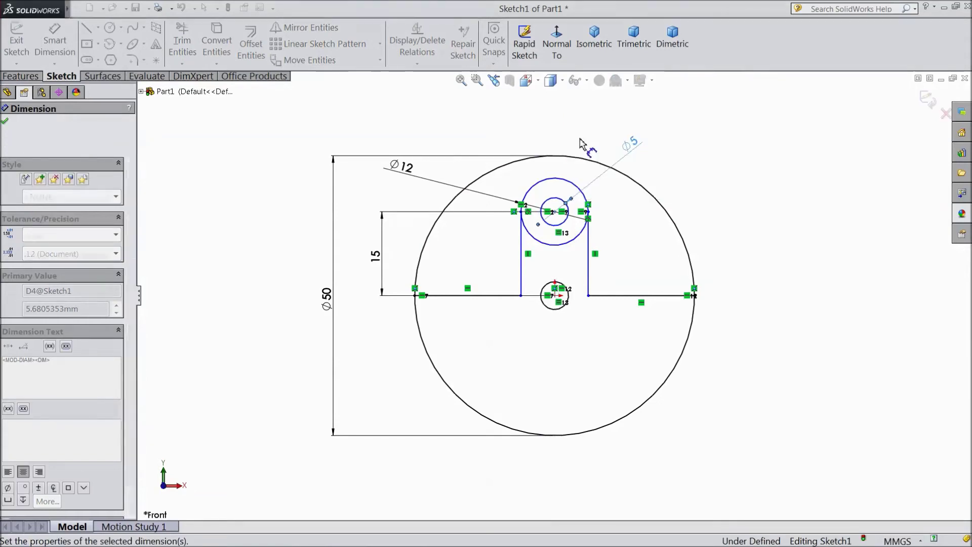
left_click(54, 46)
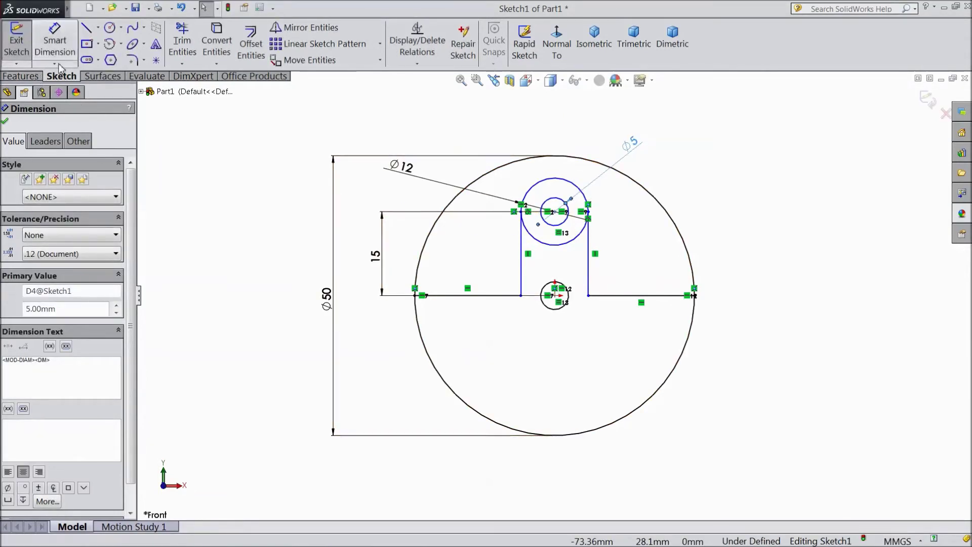
left_click(183, 46)
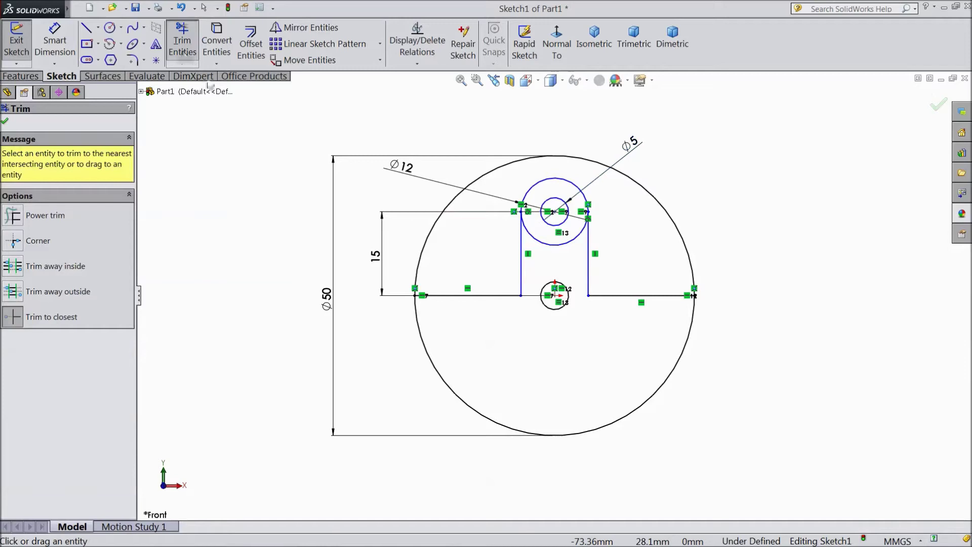
- Trim away the big circle's upper arc and the 12 mm circle's lower arc to leave one outline
left_click(439, 223)
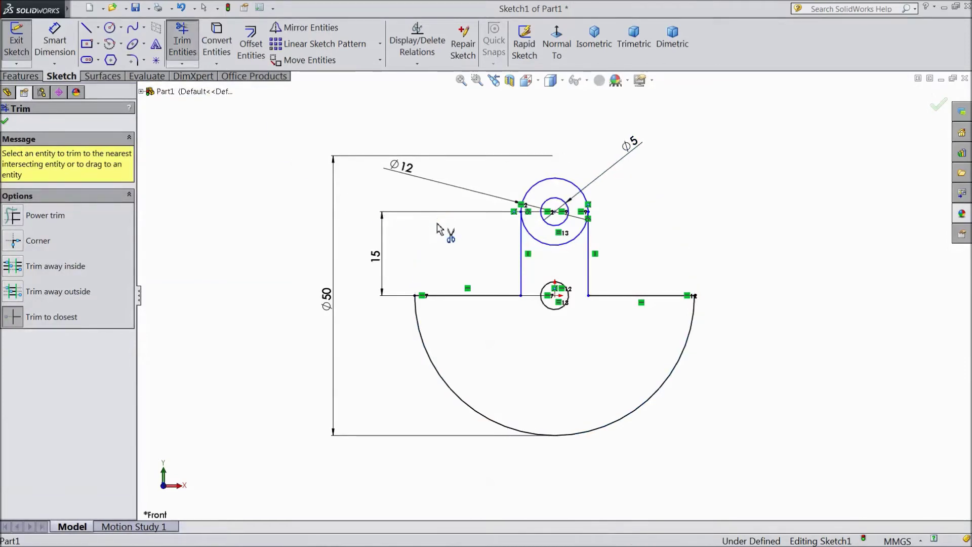
left_click(543, 242)
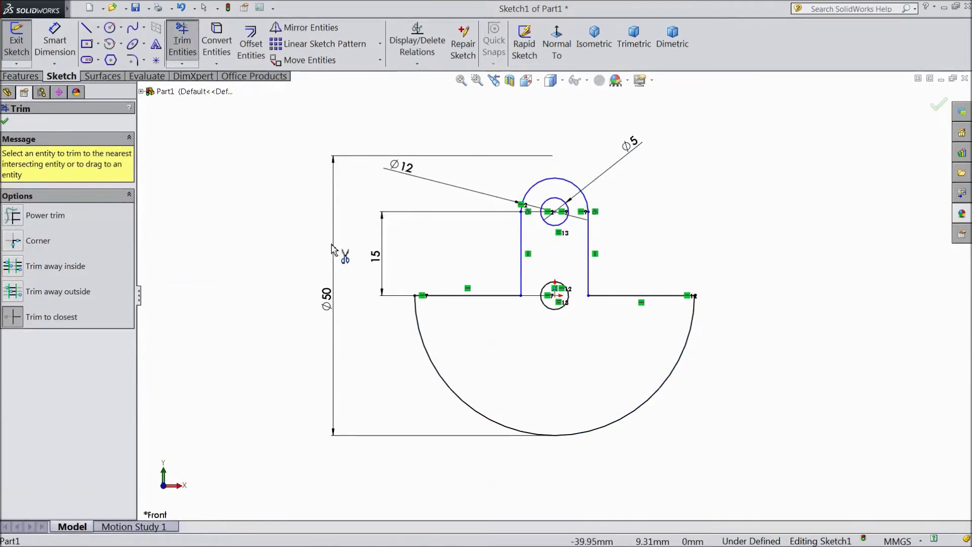
left_click(5, 122)
scroll(678, 288, "up", 2)
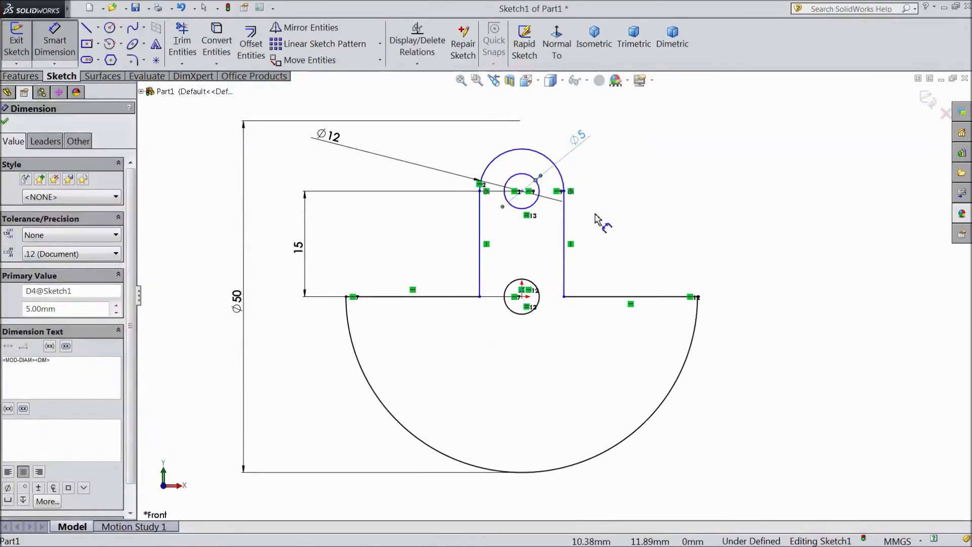
- Extrude the sketch into a solid 8 mm thick with Extruded Boss/Base
left_click(21, 76)
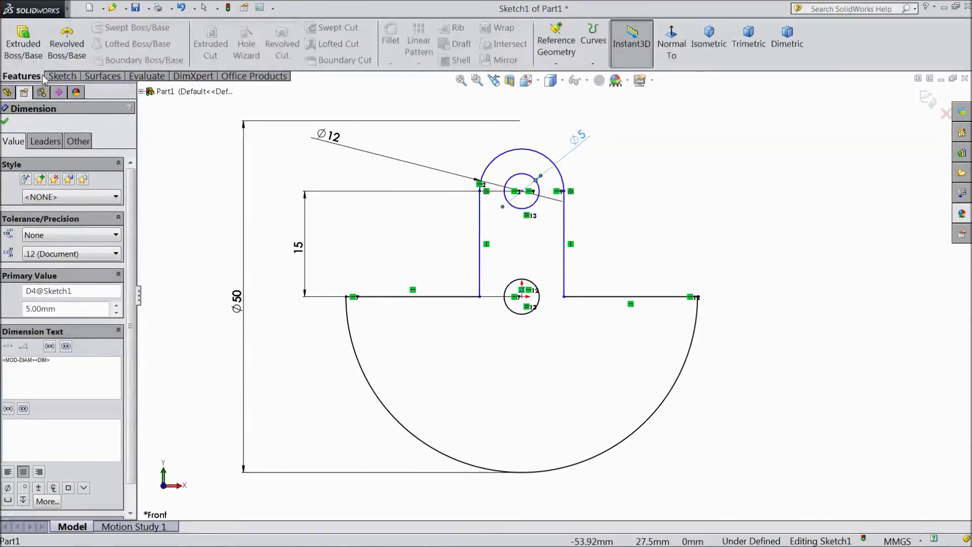
left_click(24, 49)
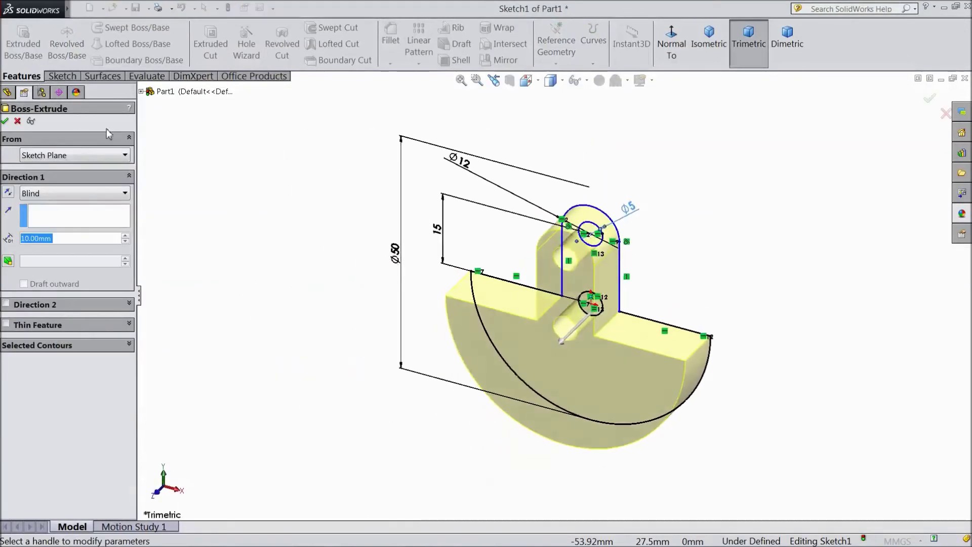
type("8")
key("Return")
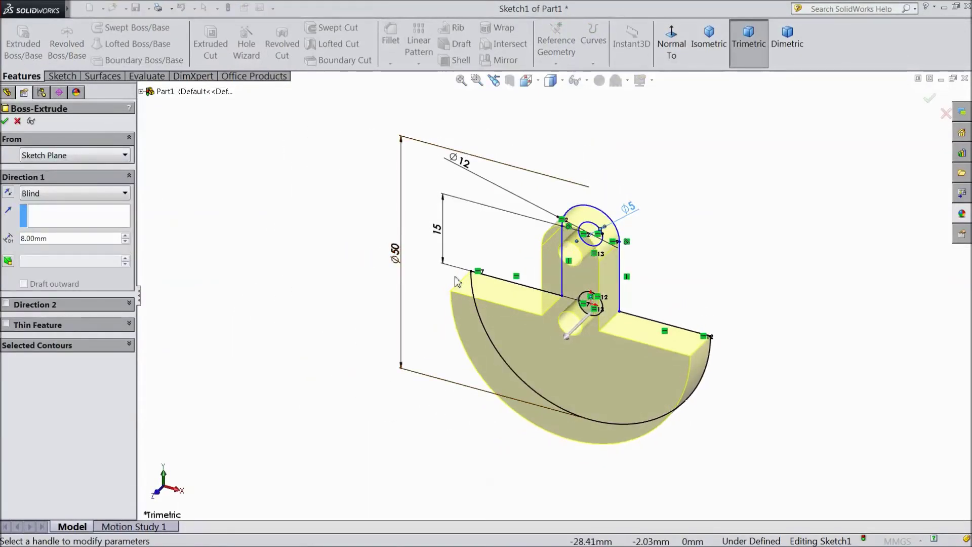
scroll(644, 324, "down", 2)
scroll(644, 325, "down", 2)
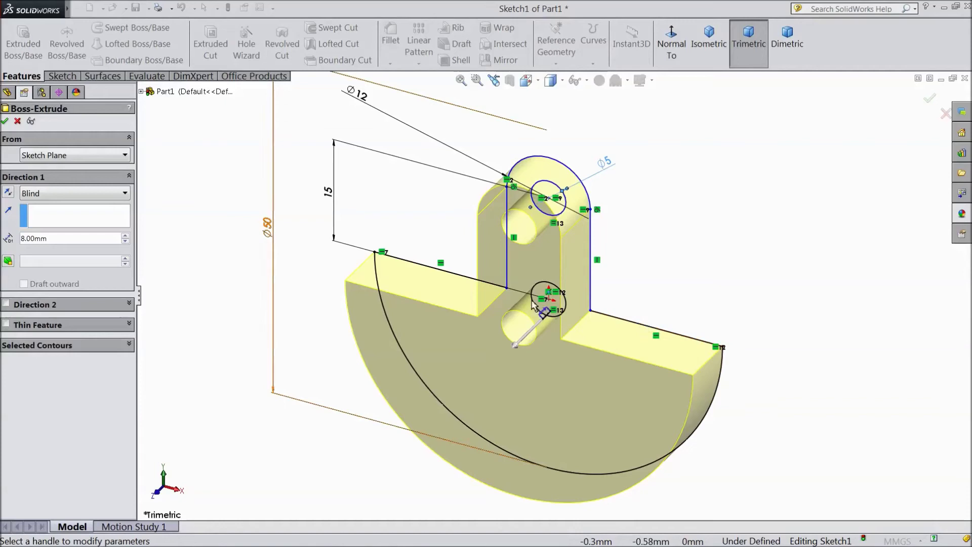
left_click(5, 122)
- Chamfer both hole edges 0.5 mm at 45° as Chamfer1
left_click(392, 65)
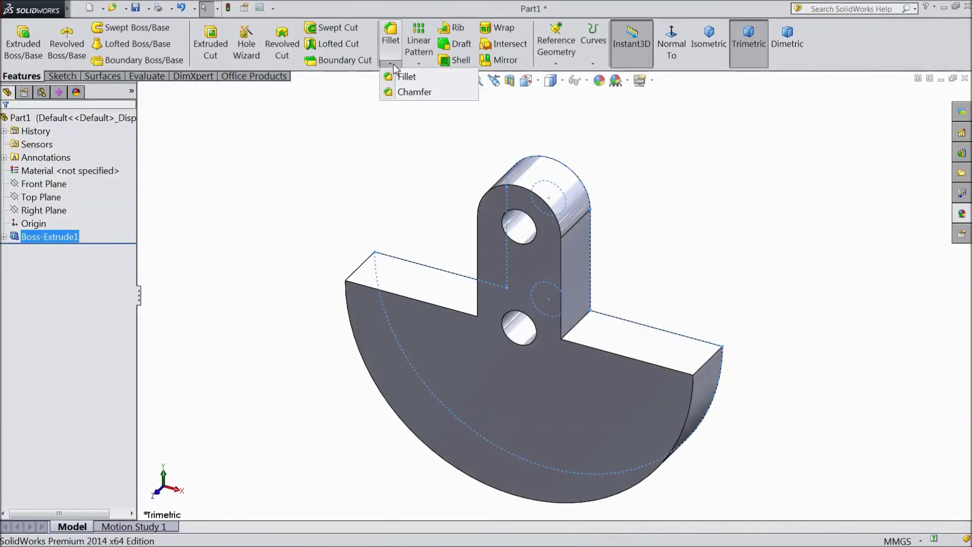
left_click(414, 92)
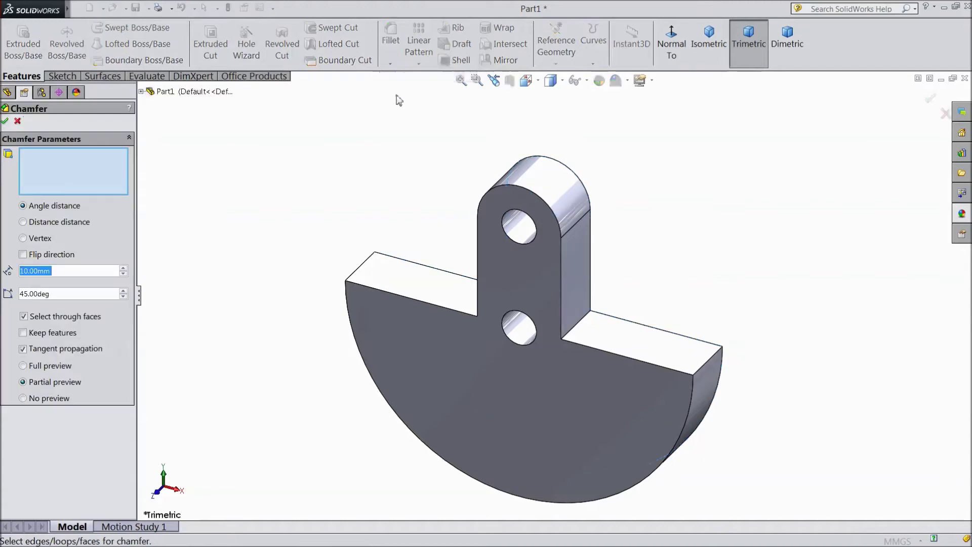
type("0.5")
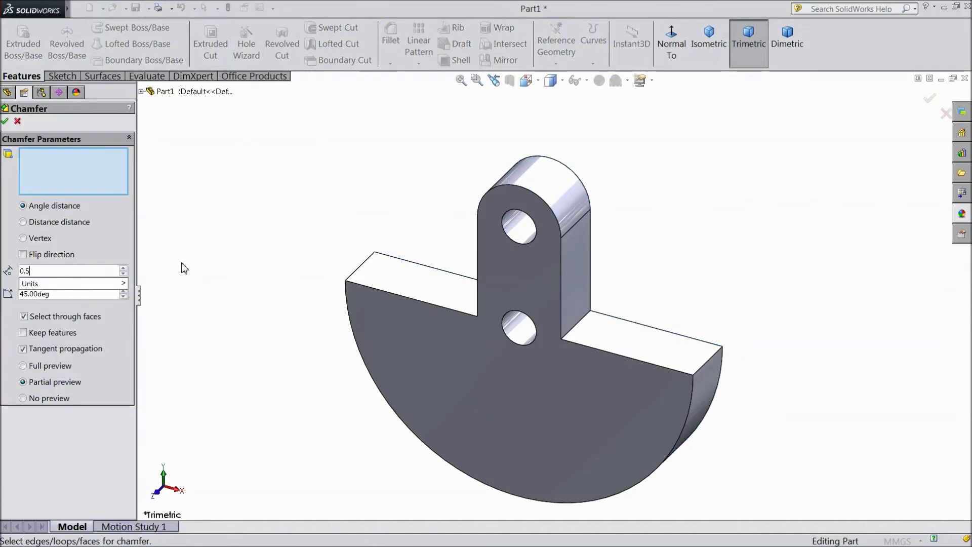
key("Return")
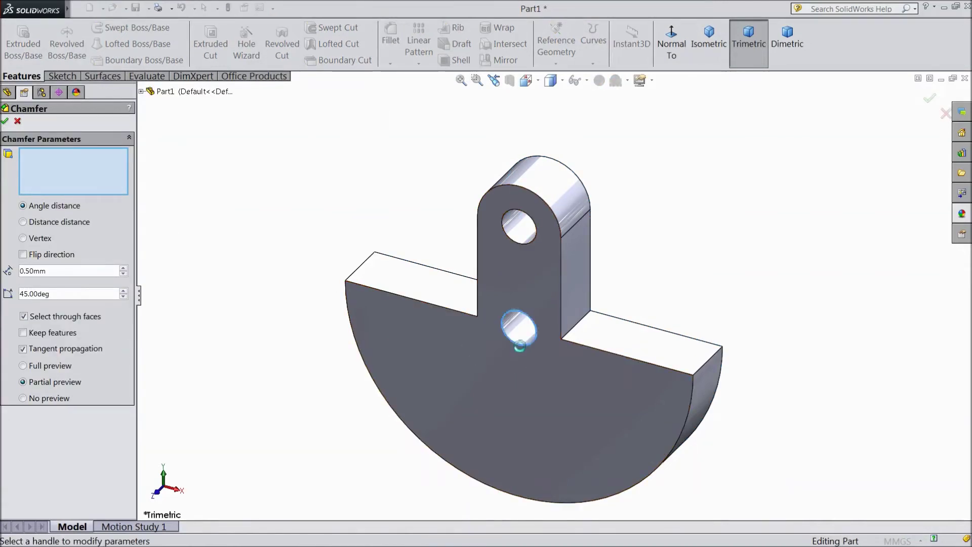
left_click(519, 343)
left_click(528, 211)
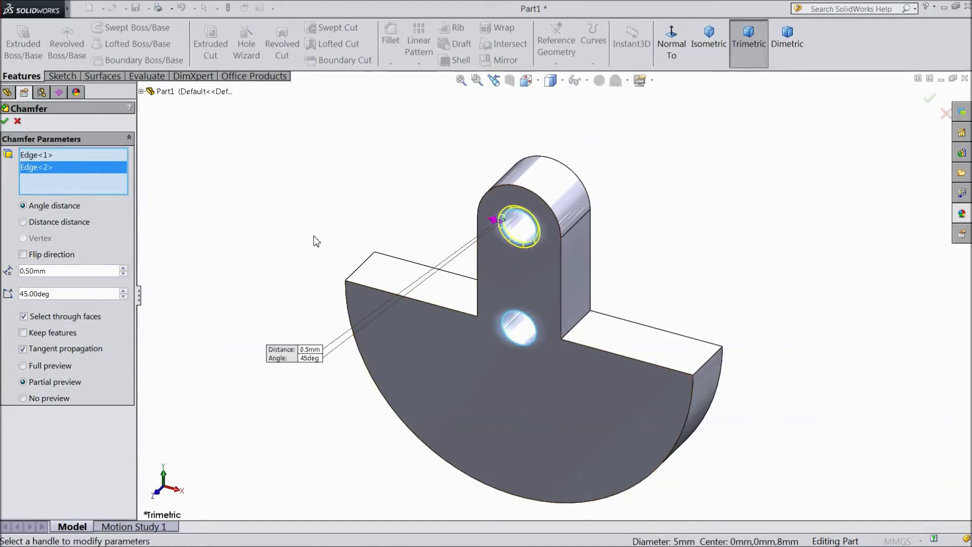
key("Return")
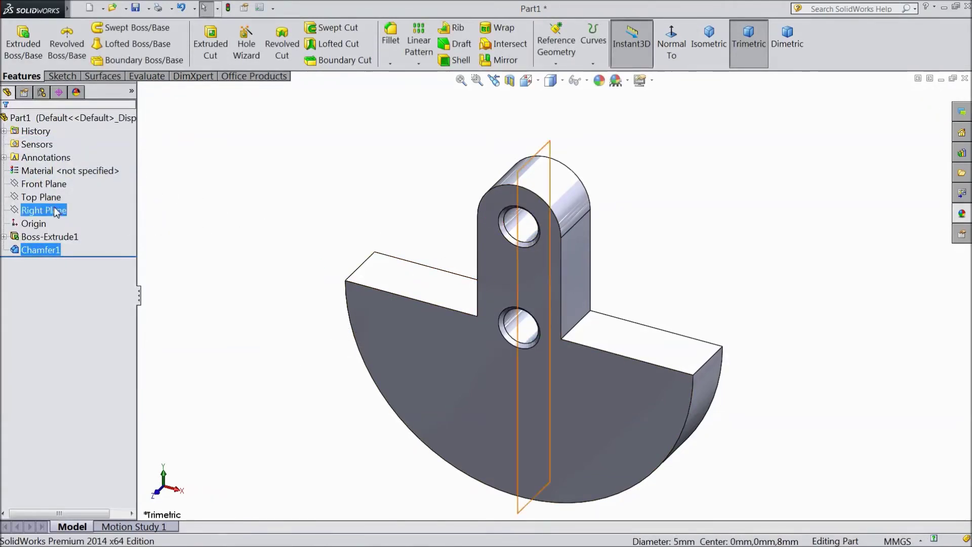
- Create reference plane Plane1 offset 21 mm from the Top Plane at the lug top
left_click(41, 197)
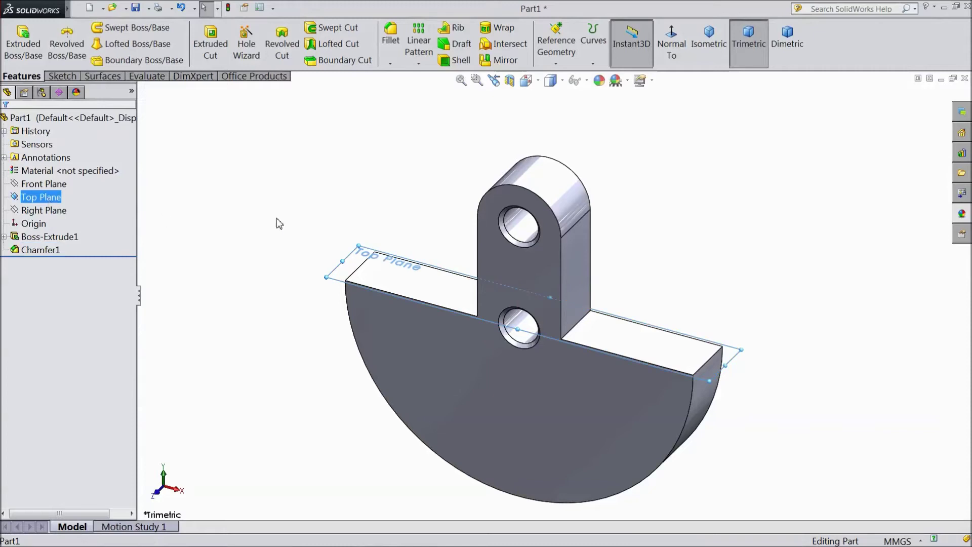
left_click(557, 65)
left_click(563, 79)
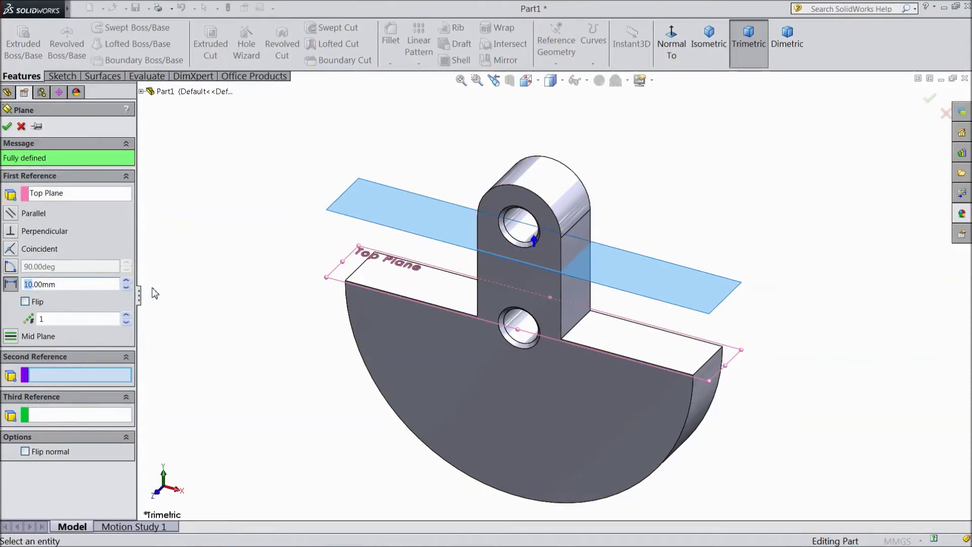
type("10")
key("Return")
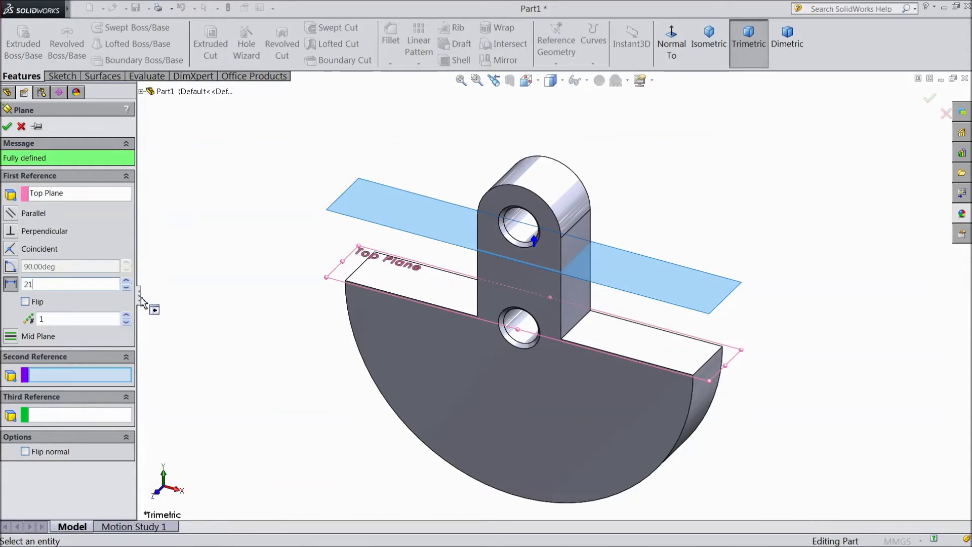
key("Return")
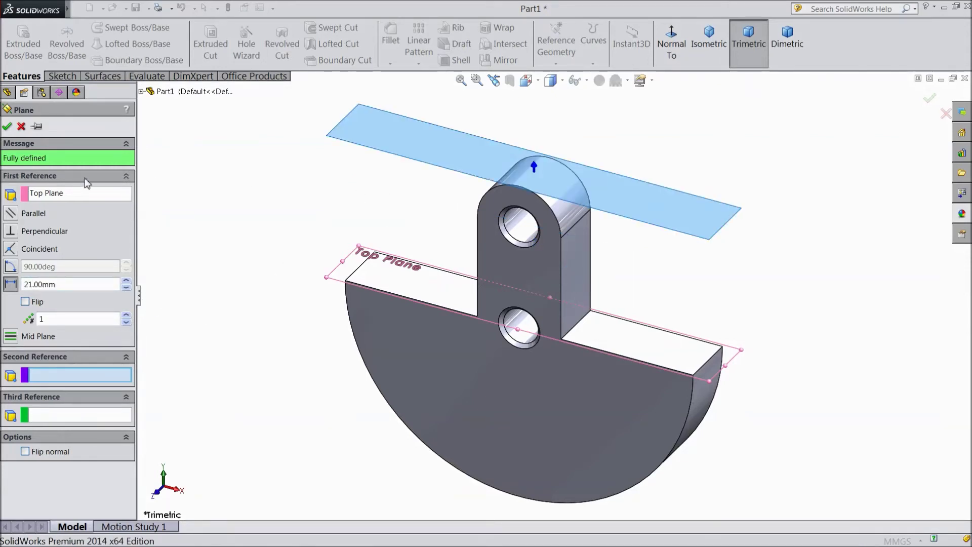
left_click(7, 126)
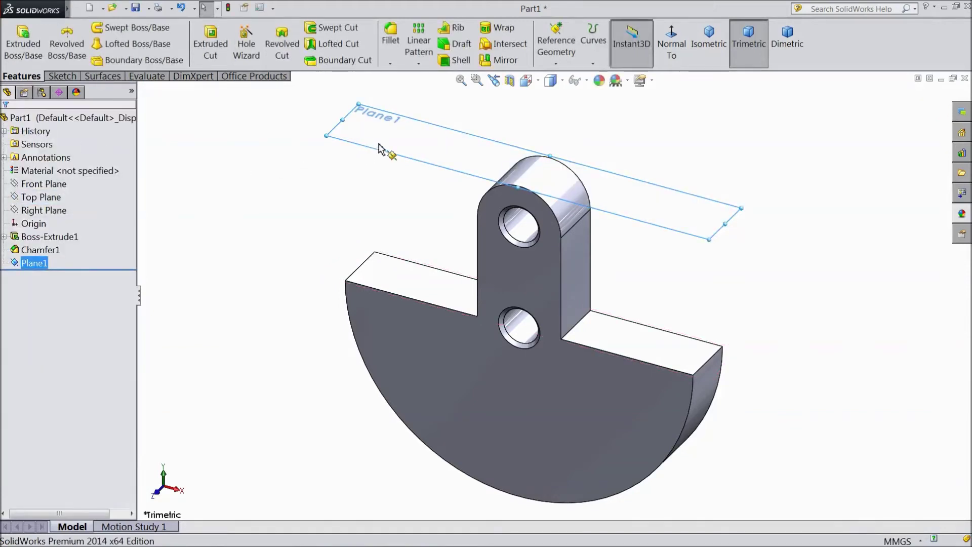
- Start Sketch2 on Plane1 viewed normal-to and draw a circle on the lug top
left_click(419, 113)
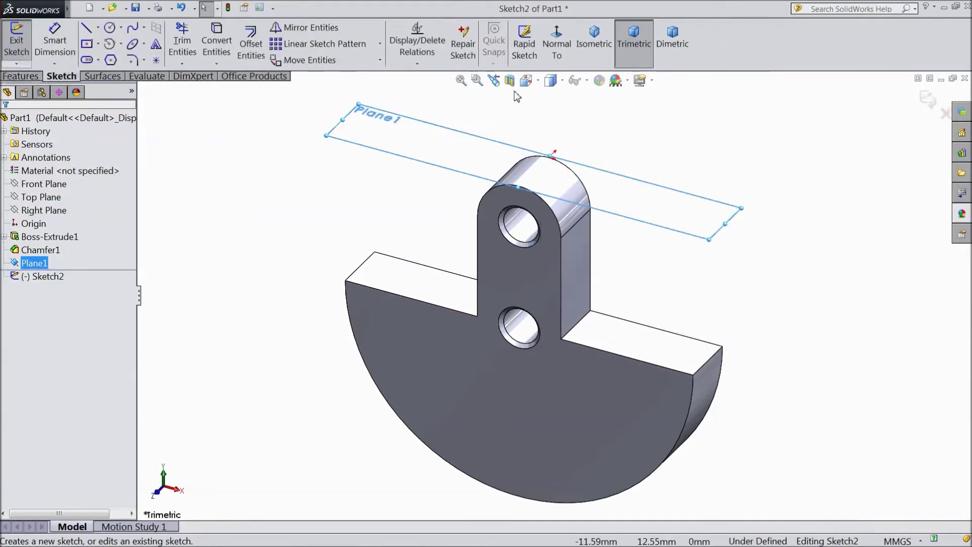
left_click(555, 47)
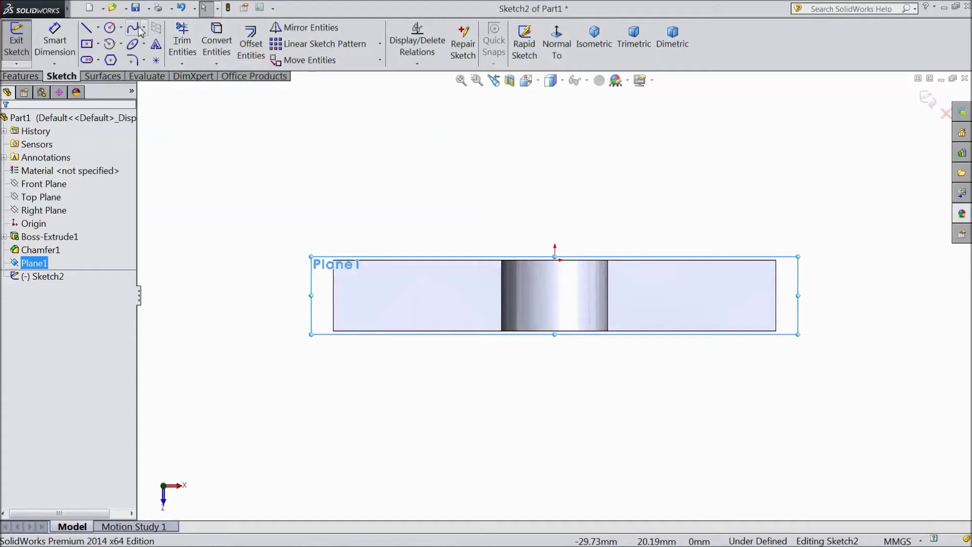
left_click(110, 28)
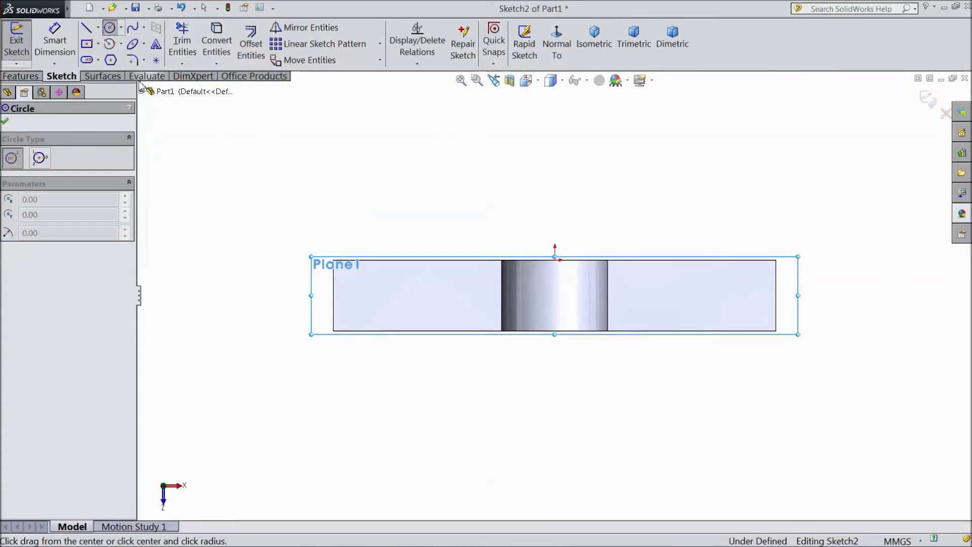
left_click(555, 293)
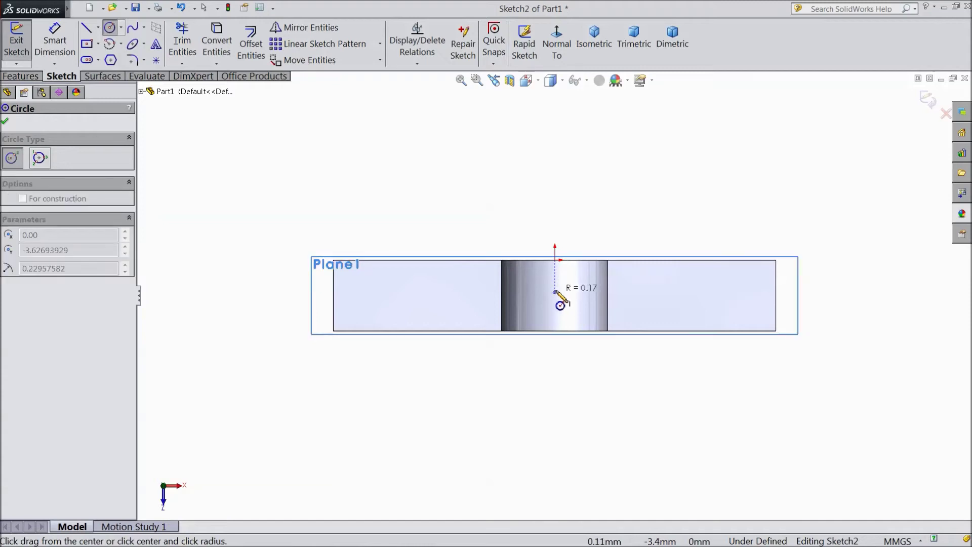
left_click(575, 298)
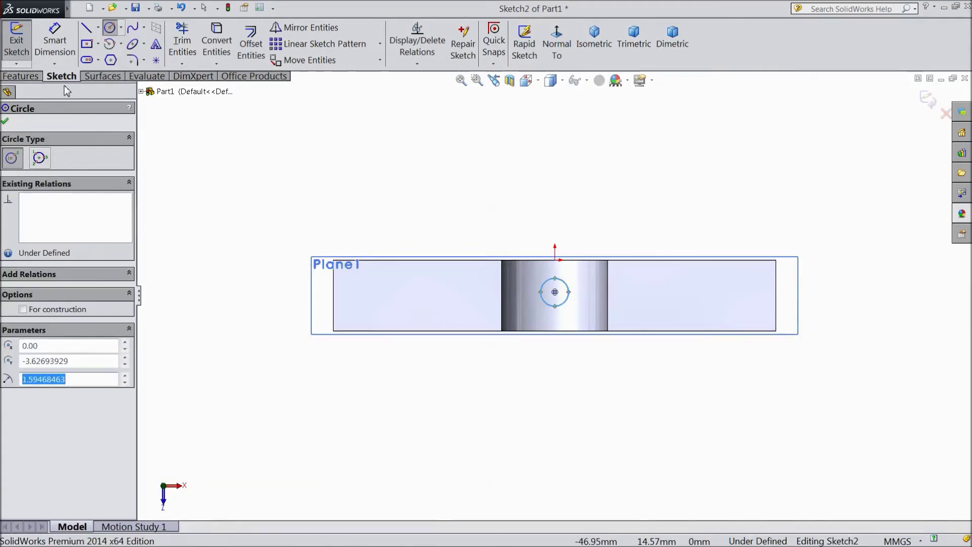
- Dimension the circle to 3 mm diameter
left_click(60, 50)
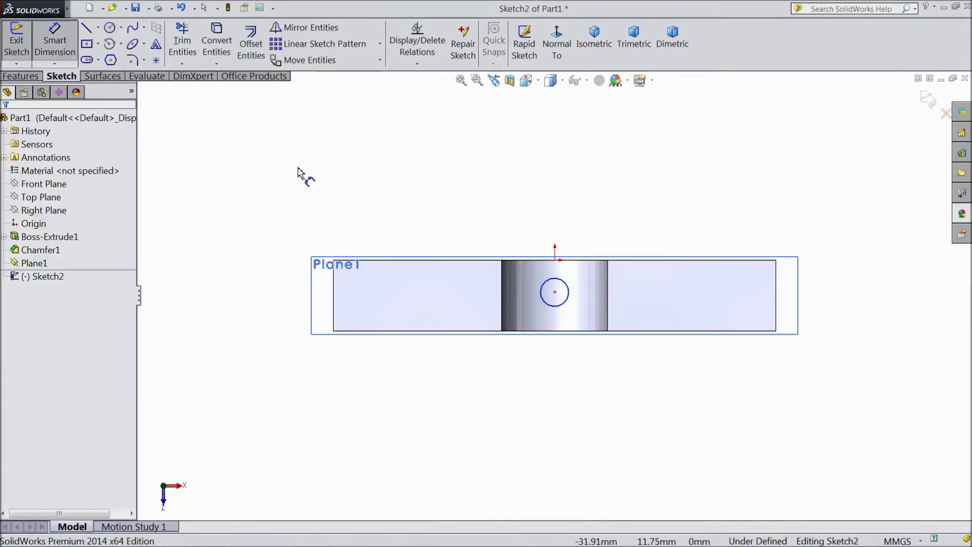
left_click(562, 286)
left_click(597, 202)
type("4")
mouse_move(541, 227)
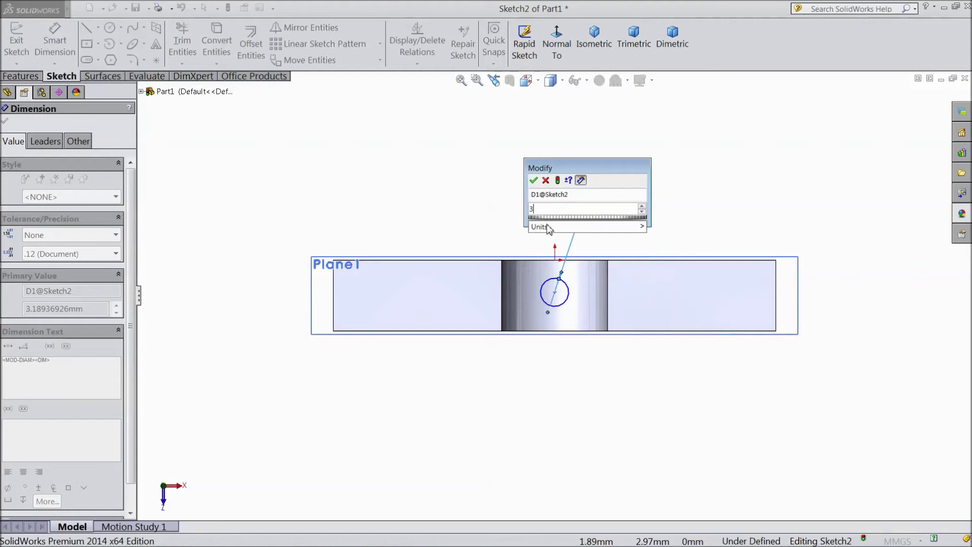
key("BackSpace")
type("3")
left_click(534, 181)
scroll(555, 304, "down", 3)
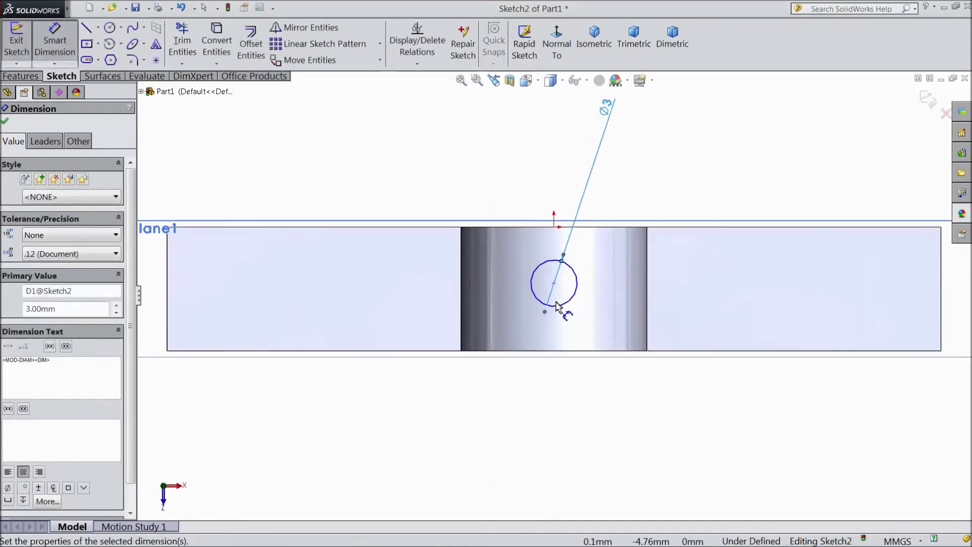
- Dimension the circle's centre 4 mm from the lug's edge
left_click(578, 282)
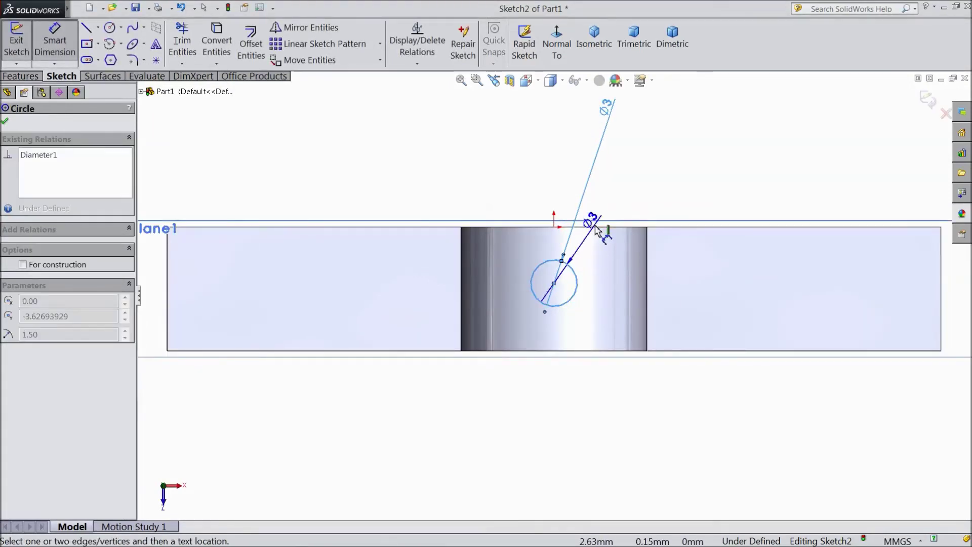
left_click(597, 227)
scroll(662, 279, "up", 2)
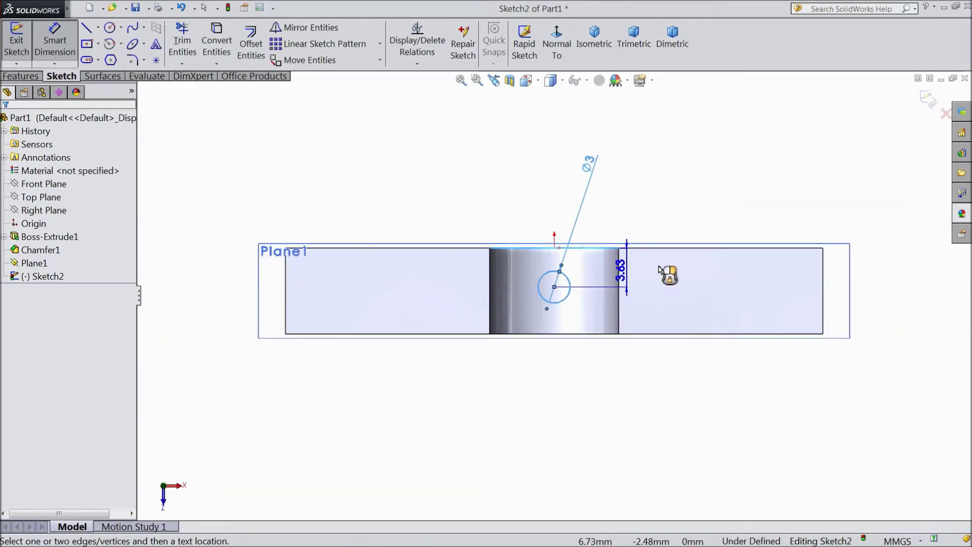
left_click(883, 282)
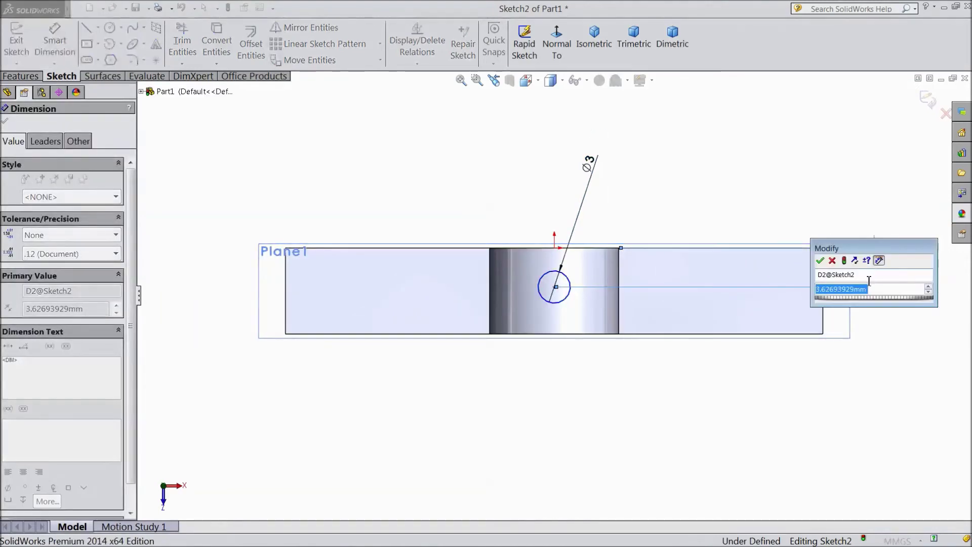
type("4")
left_click(821, 260)
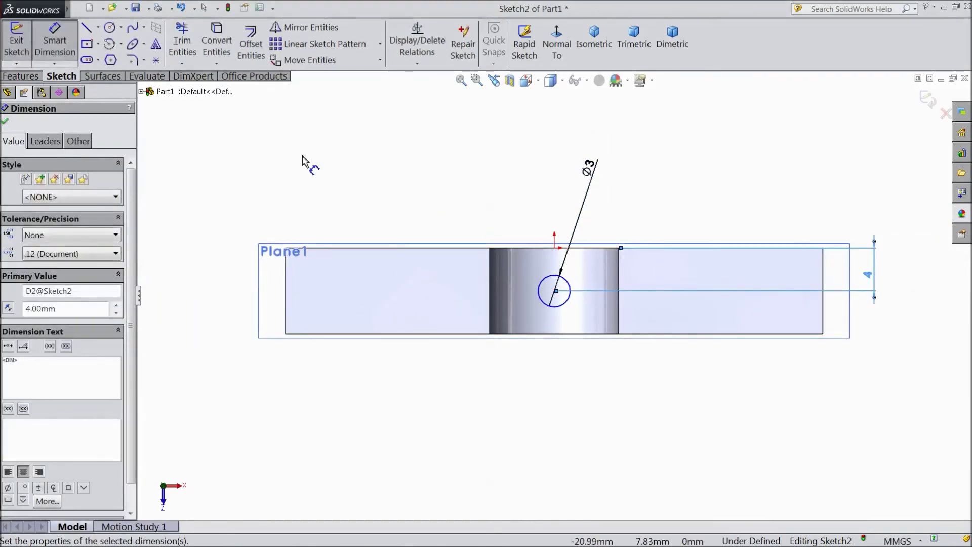
left_click(34, 79)
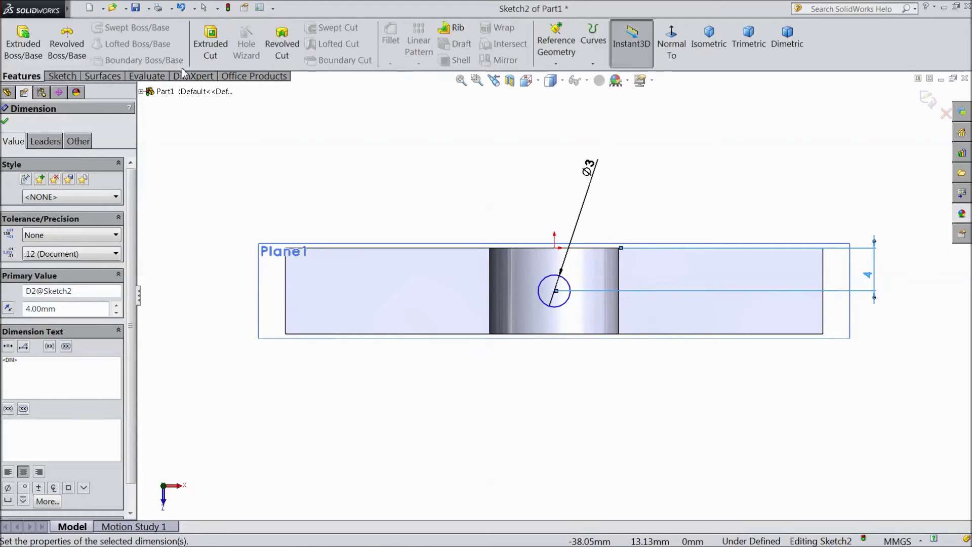
- Cut the circle 5 mm blind into the lug top as Cut-Extrude1 to form the pin hole
left_click(209, 47)
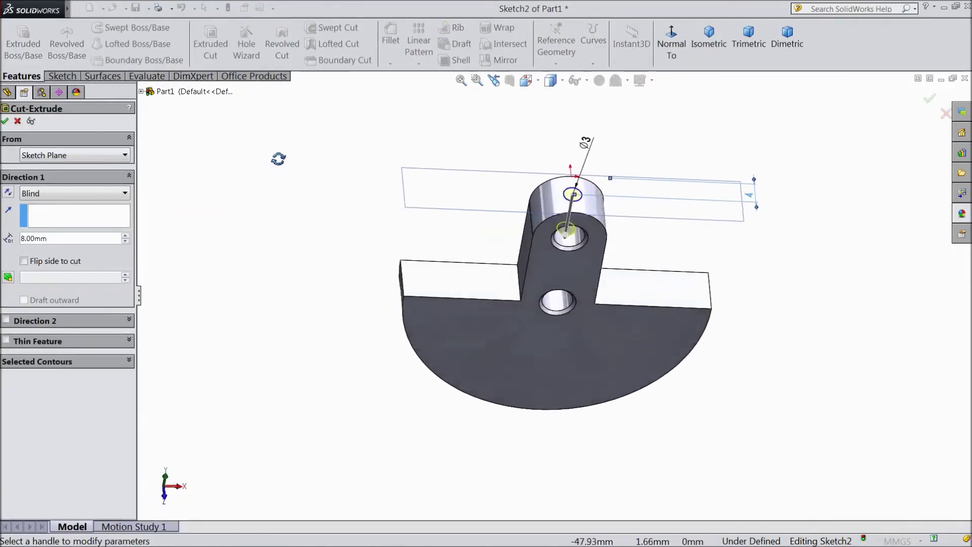
middle_click_drag(261, 157, 337, 198)
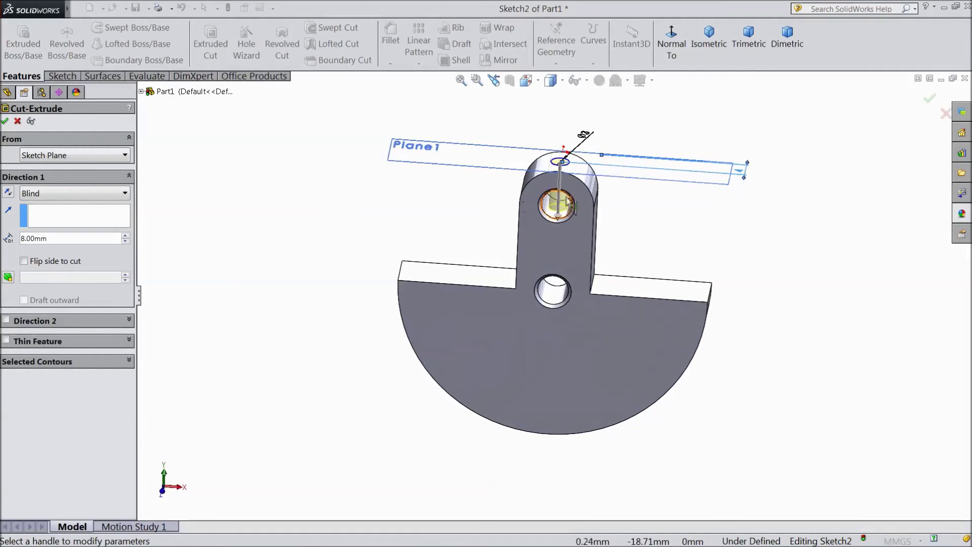
scroll(646, 171, "up", 3)
scroll(509, 214, "up", 1)
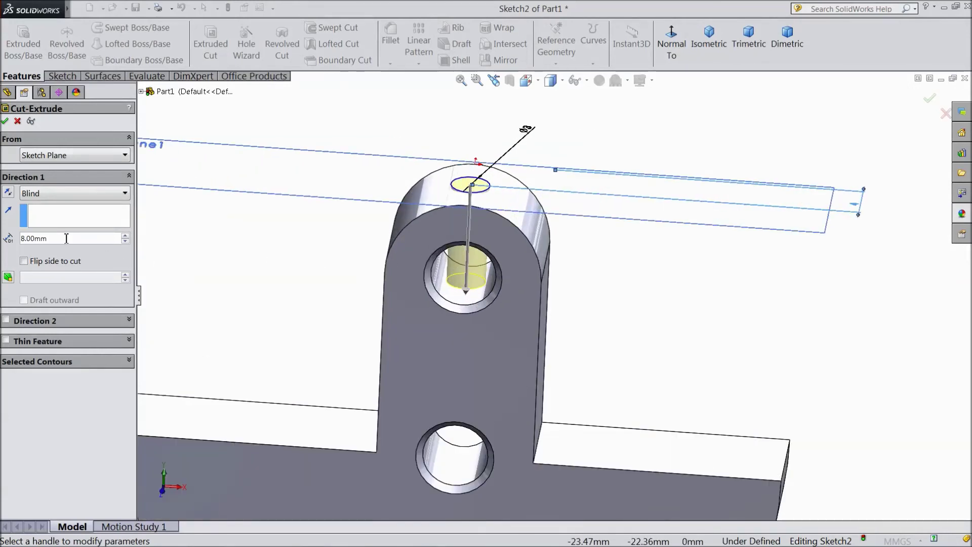
type("5.")
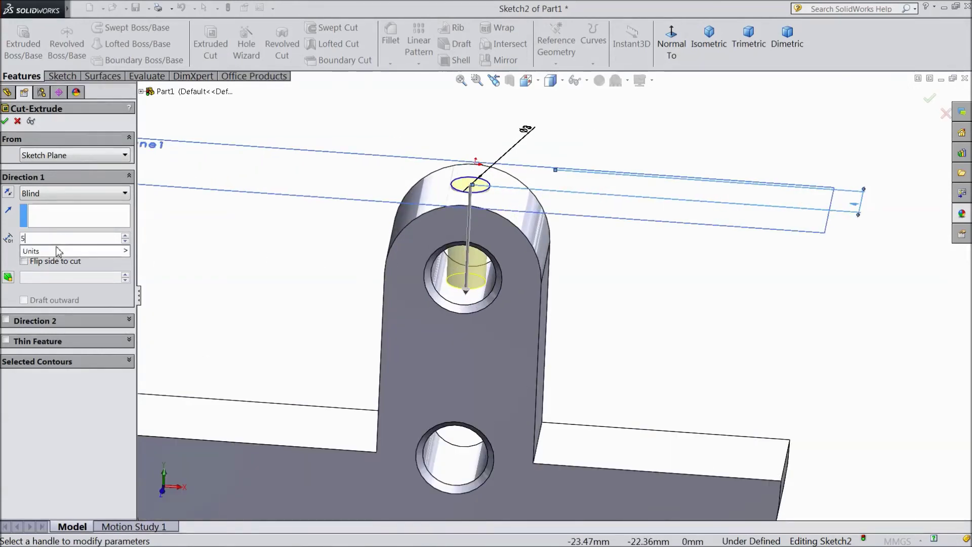
key("Return")
mouse_move(269, 274)
middle_mouse_down()
mouse_move(316, 208)
mouse_move(281, 219)
middle_mouse_up()
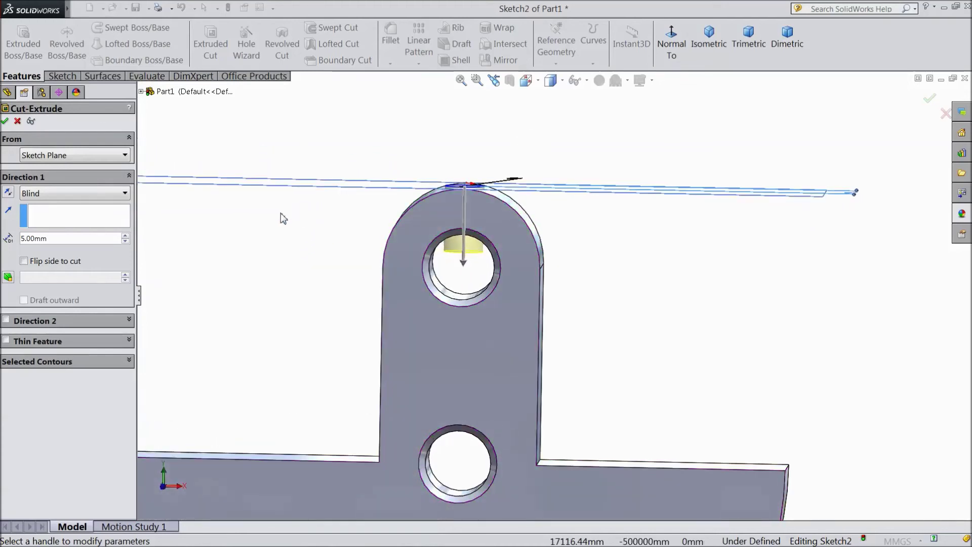
left_click(6, 122)
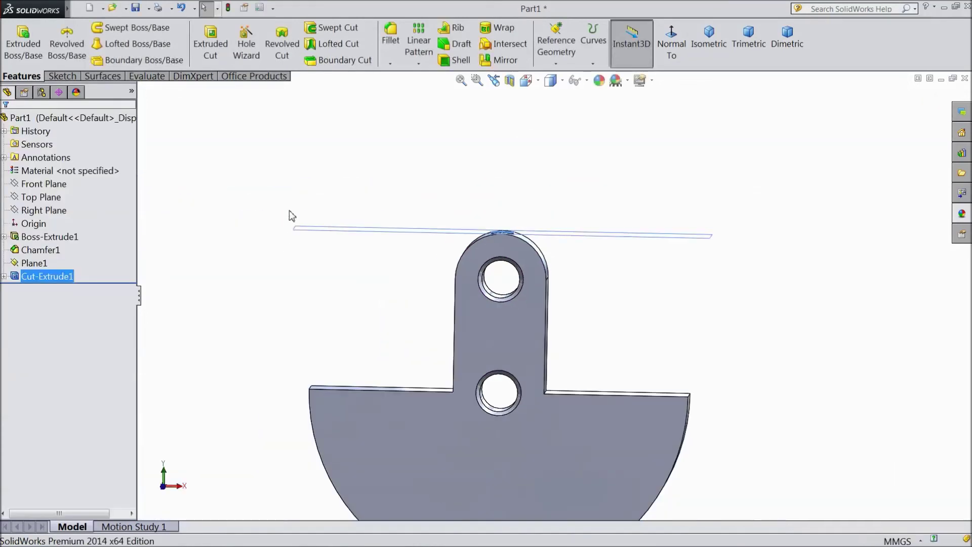
middle_click_drag(312, 180, 321, 227)
left_click(322, 225)
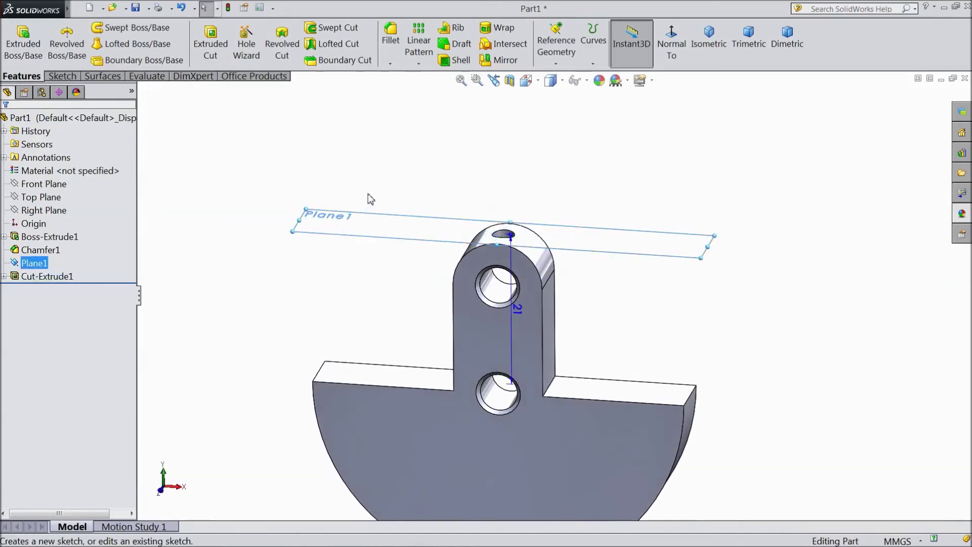
left_click(749, 45)
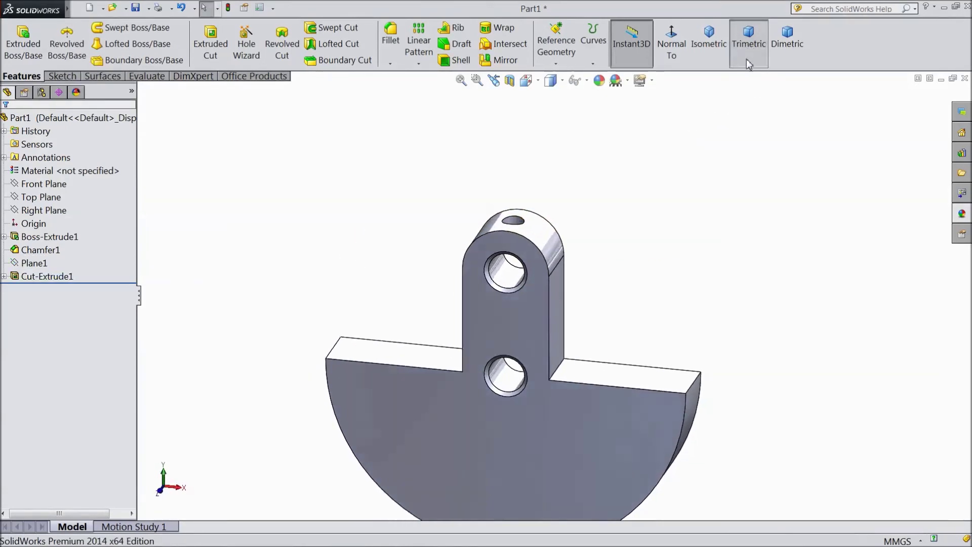
left_click(715, 51)
left_click(775, 57)
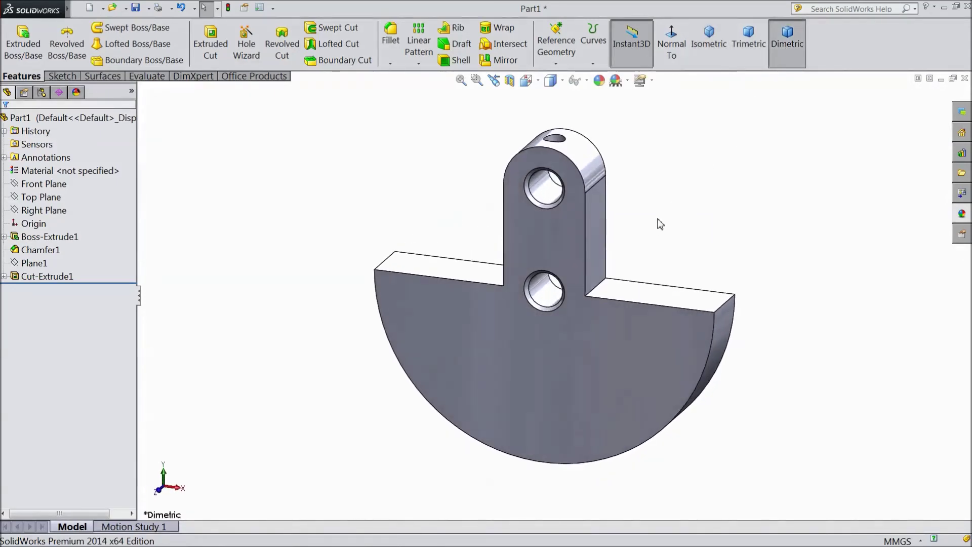
scroll(660, 220, "down", 2)
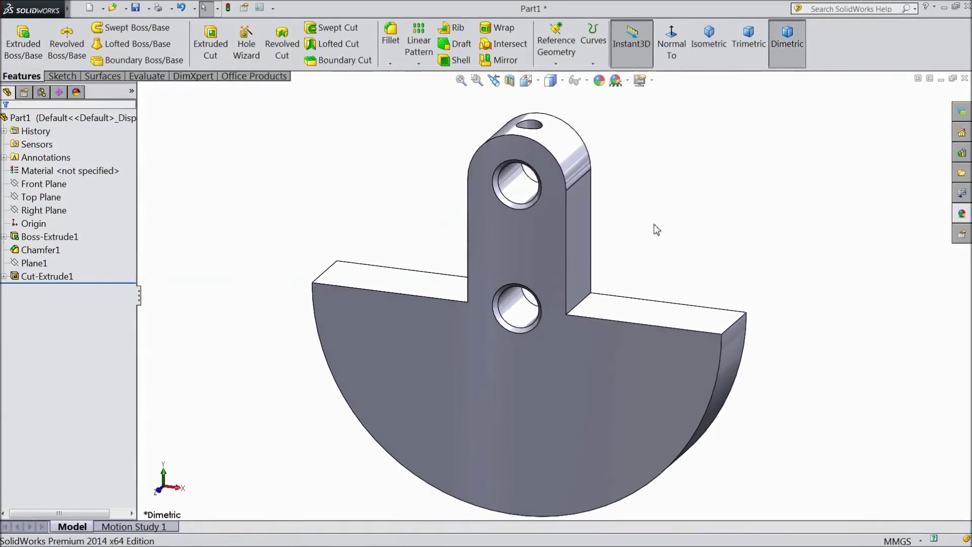
- Apply the Metal > polished steel appearance to the whole counterweight part
left_click(961, 215)
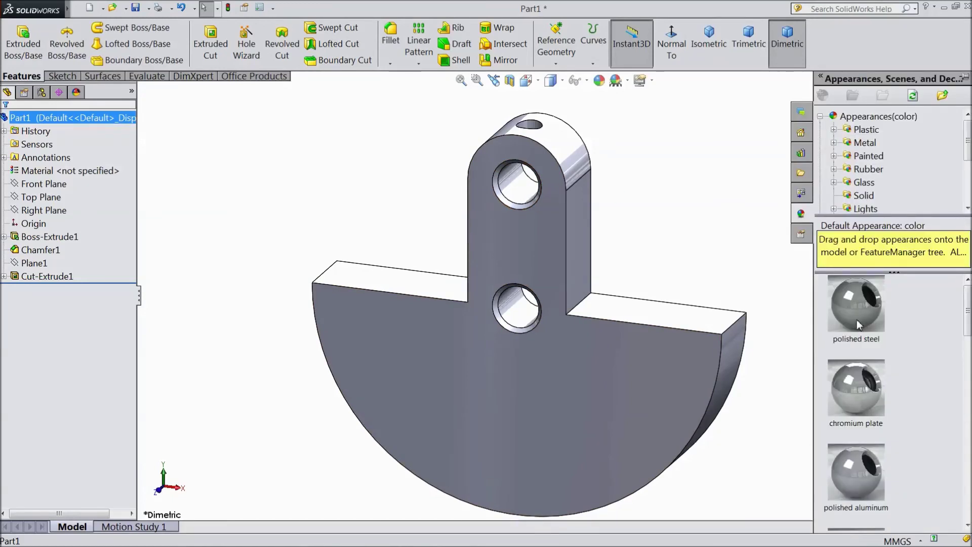
left_click_drag(857, 326, 653, 320)
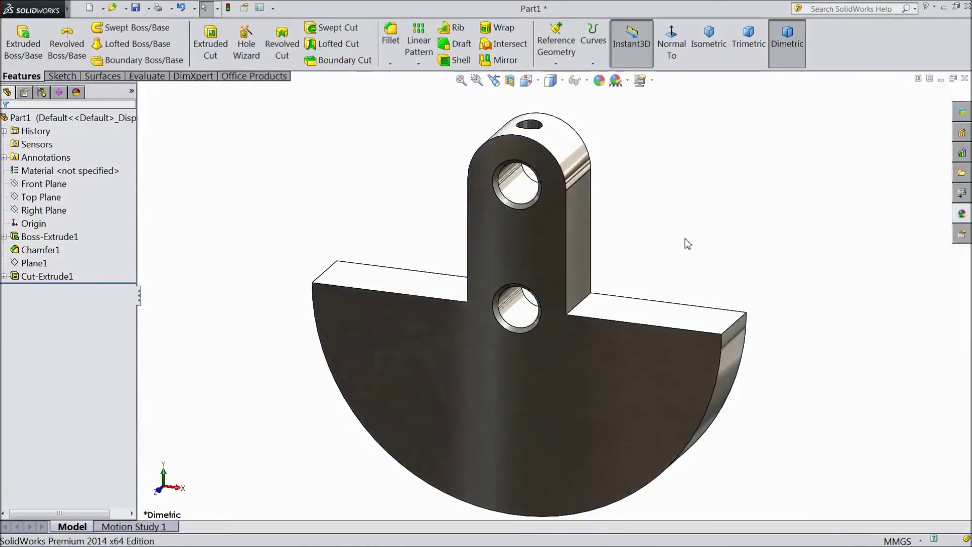